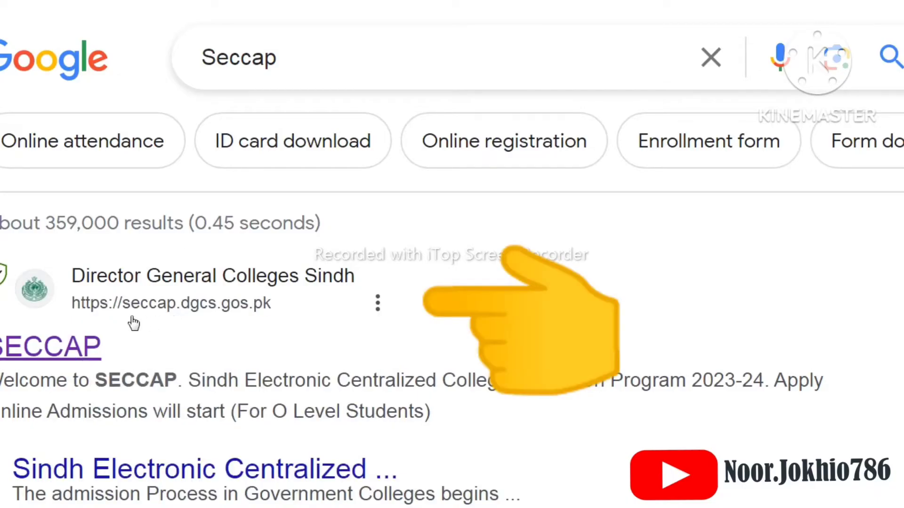
# Open the SECCAP website from the search results and start a new online admission application
pyautogui.click(75, 346)
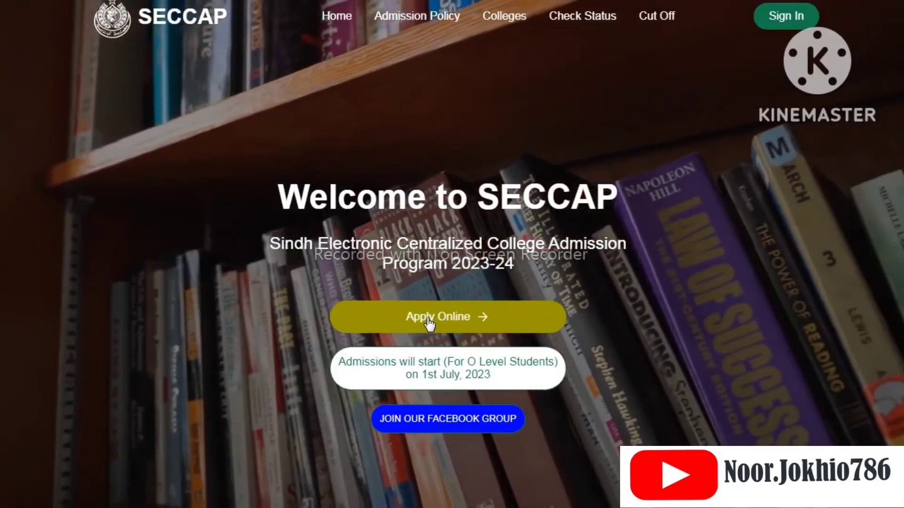
pyautogui.click(428, 322)
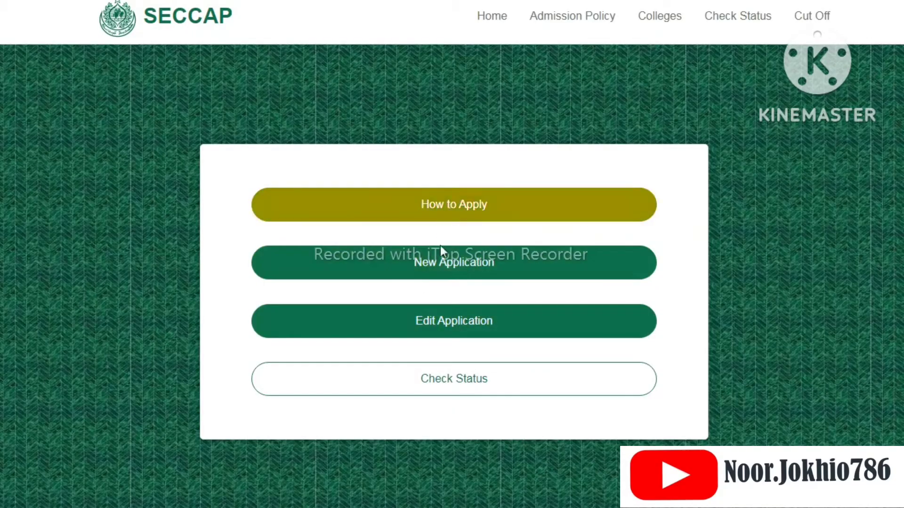
pyautogui.click(442, 265)
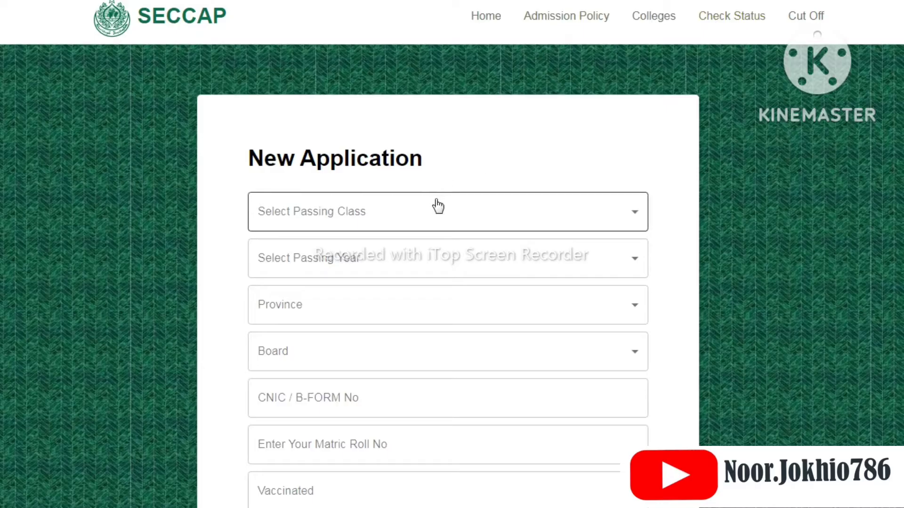
# Set the passing class to Ninth and the passing year to 2022
pyautogui.click(486, 212)
pyautogui.click(484, 211)
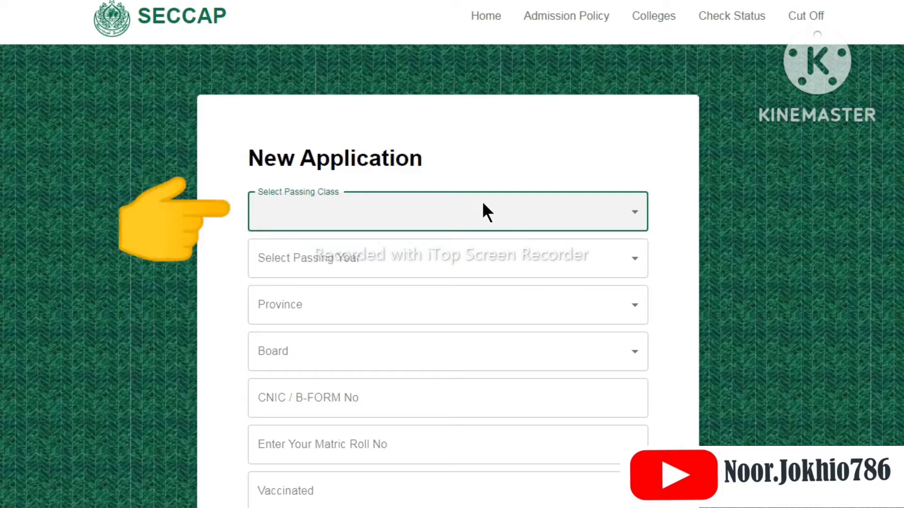
pyautogui.click(484, 203)
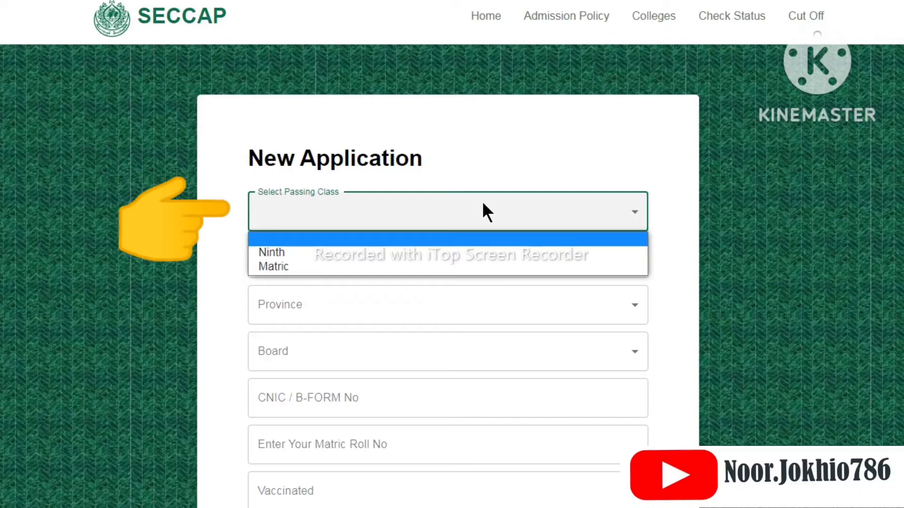
pyautogui.click(445, 252)
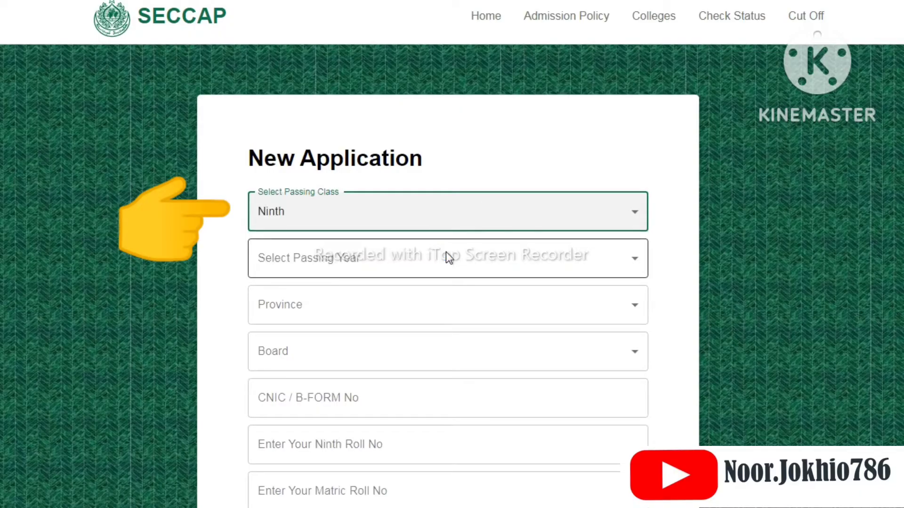
pyautogui.click(446, 254)
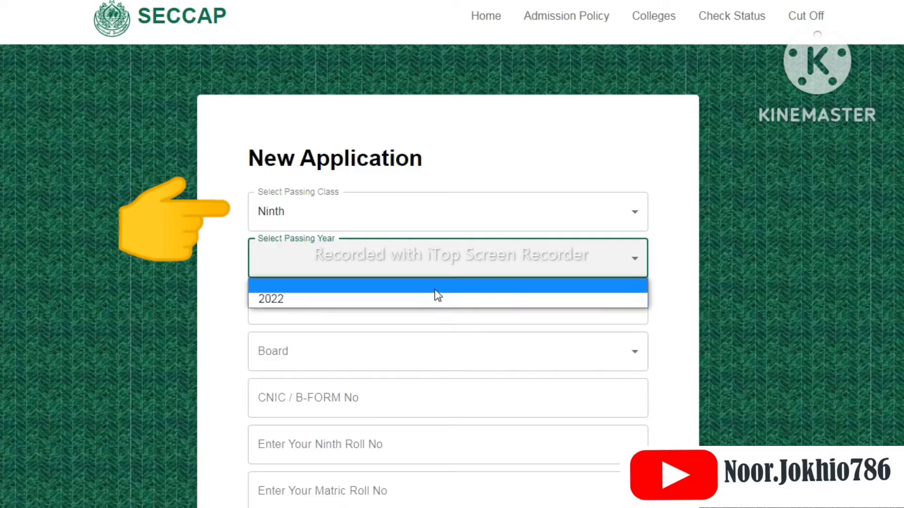
pyautogui.click(434, 301)
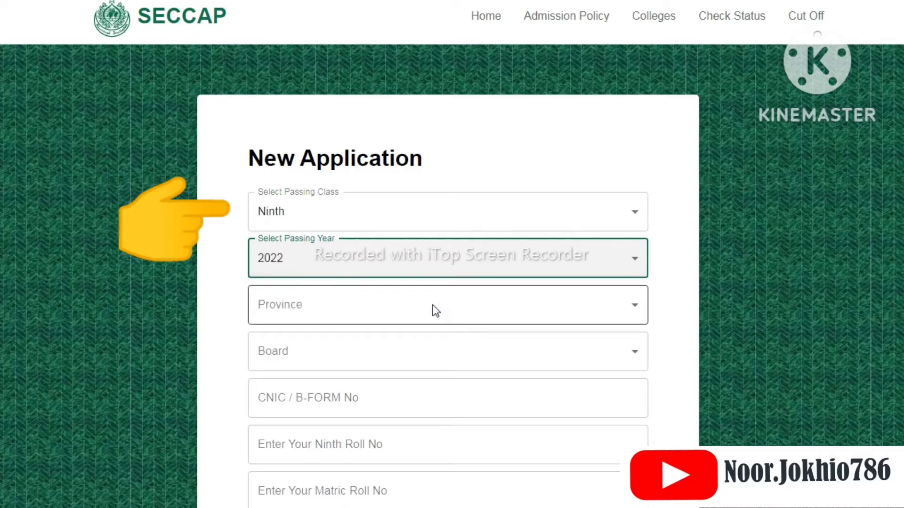
# Change the passing class to Matric and check which passing years are offered for it
pyautogui.click(424, 208)
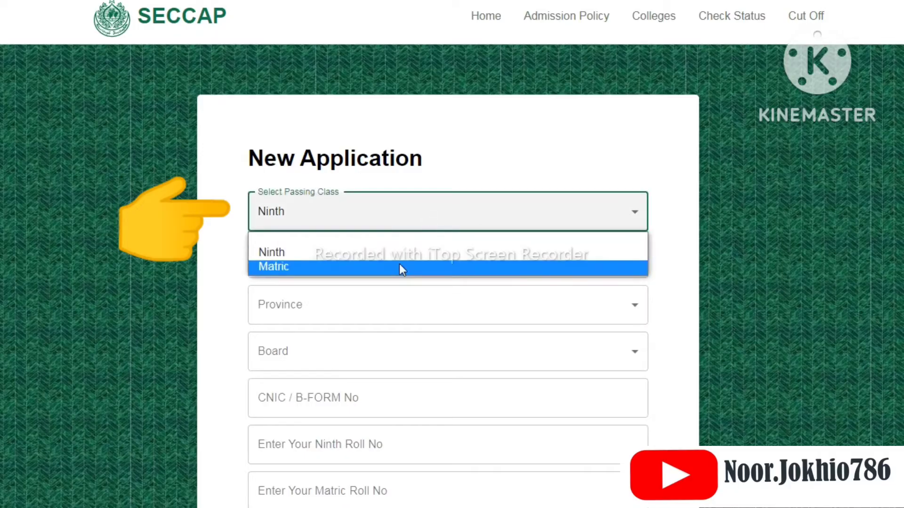
pyautogui.click(399, 264)
pyautogui.click(388, 259)
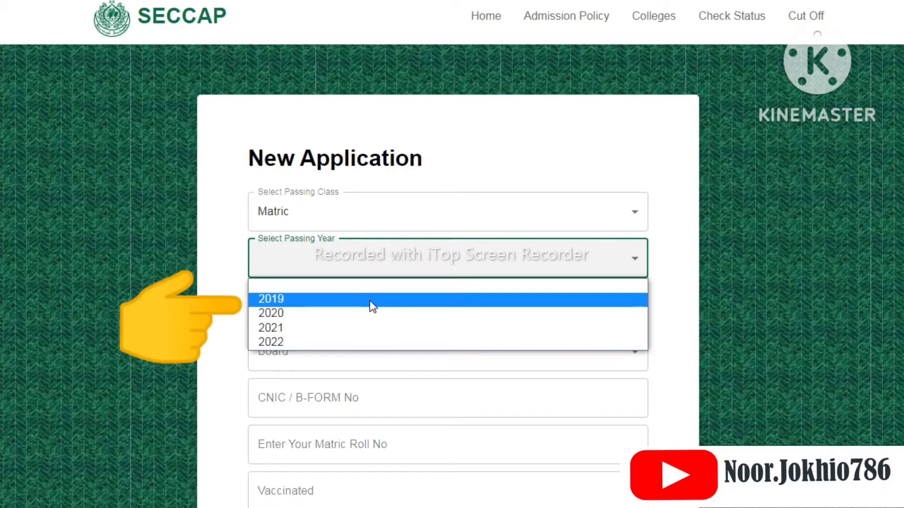
pyautogui.click(365, 205)
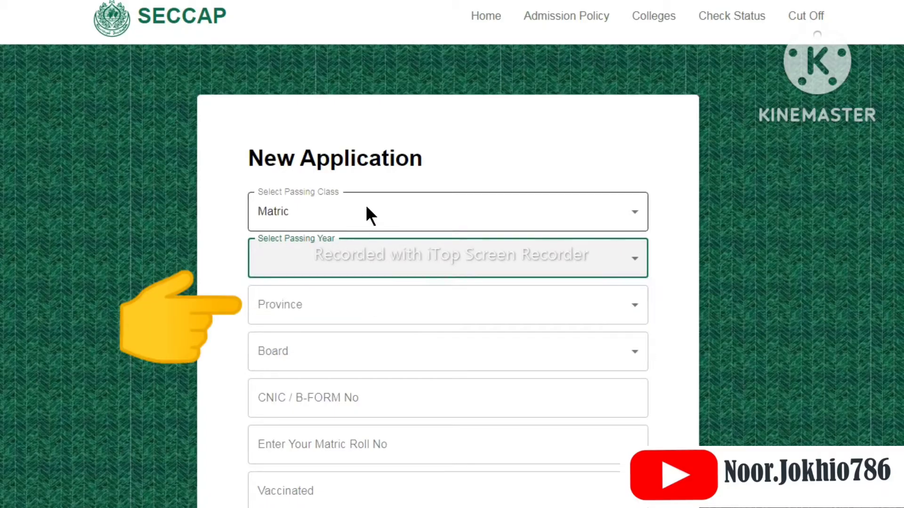
# Switch the passing class back to Ninth and select 2022 as the passing year
pyautogui.click(365, 204)
pyautogui.click(363, 251)
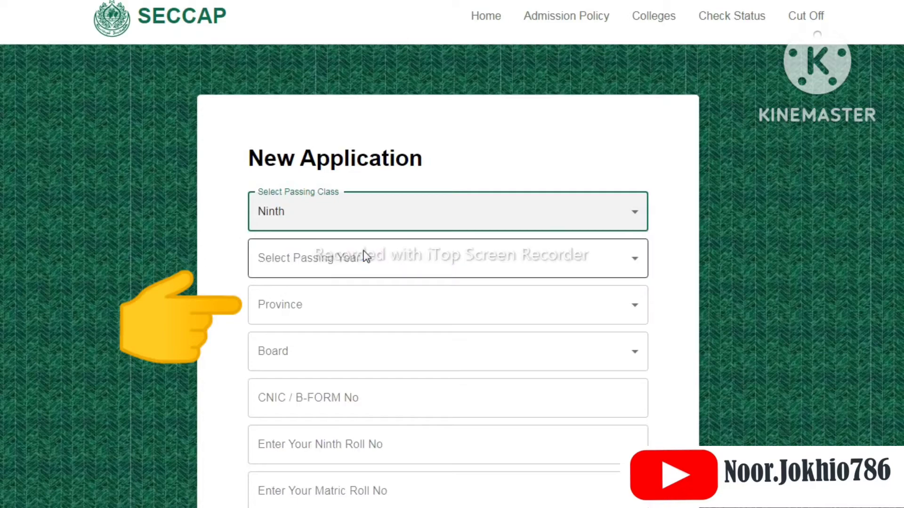
pyautogui.click(362, 254)
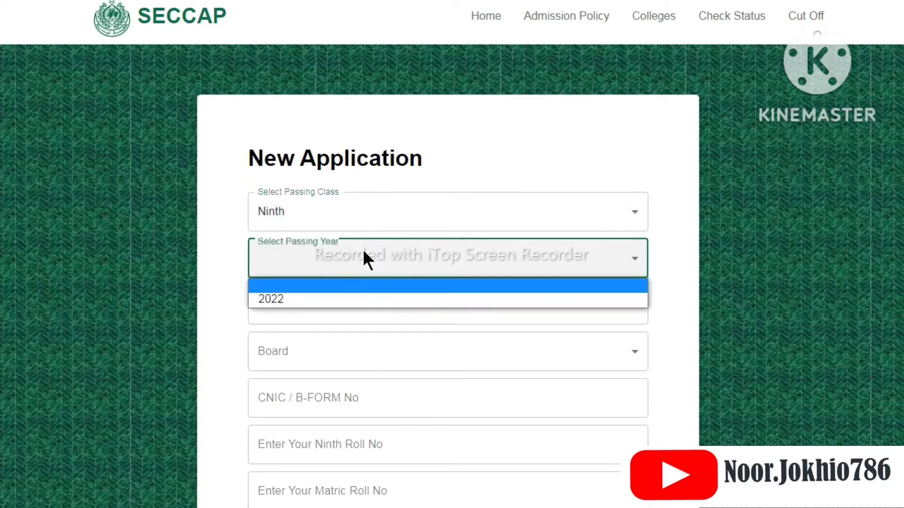
pyautogui.click(354, 301)
# Set the province to Sindh and the board to BISE Karachi
pyautogui.click(353, 303)
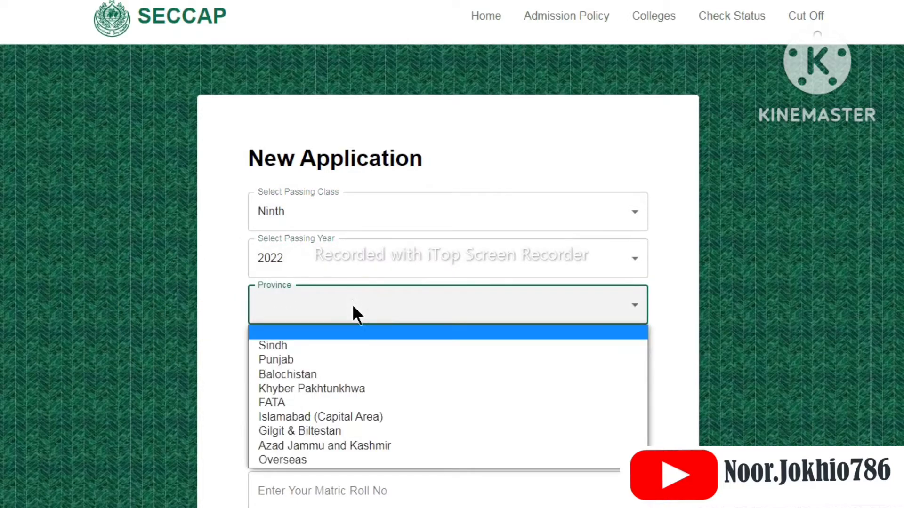
pyautogui.click(342, 352)
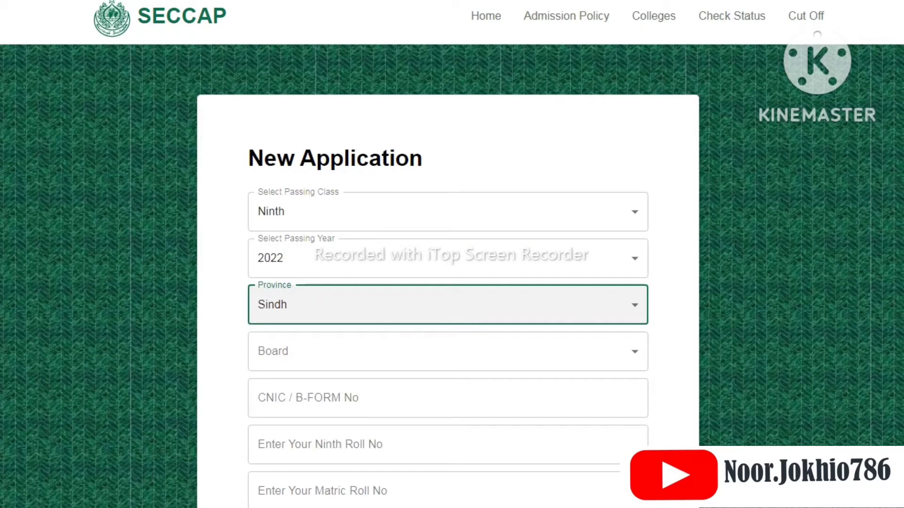
pyautogui.scroll(-3, 658, 197)
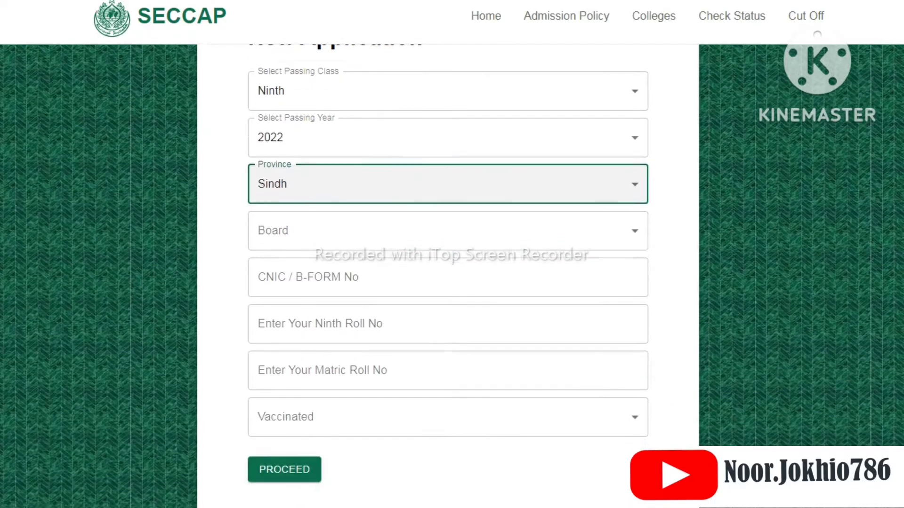
pyautogui.click(591, 225)
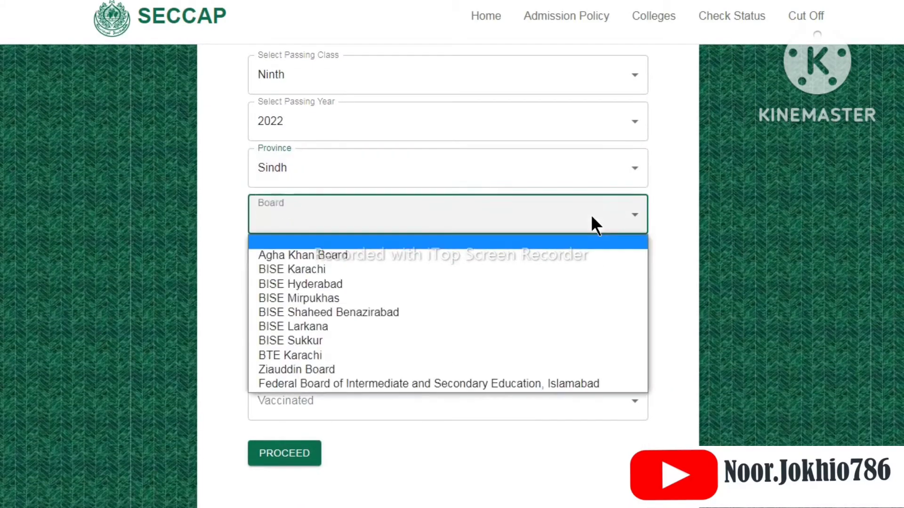
pyautogui.click(433, 275)
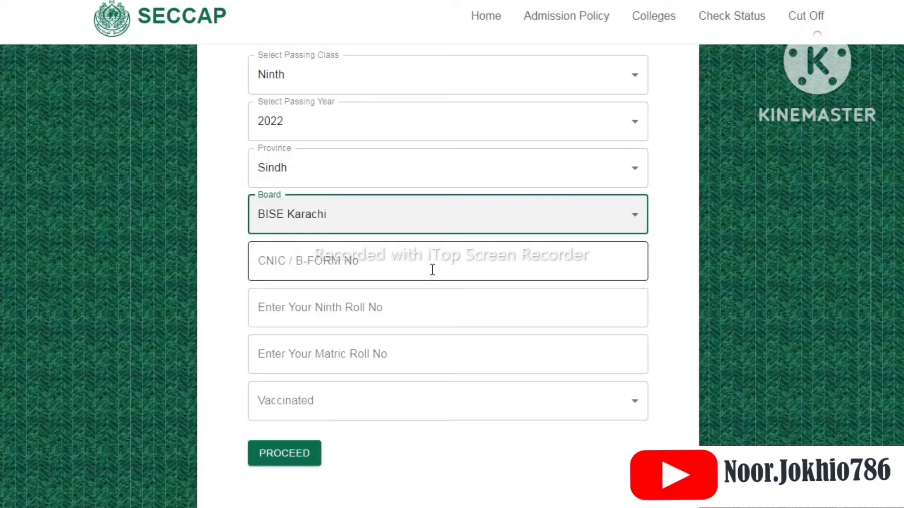
# Enter the CNIC / B-Form number and the ninth and matric roll numbers, set Vaccinated to Yes, and proceed with the application
pyautogui.click(429, 261)
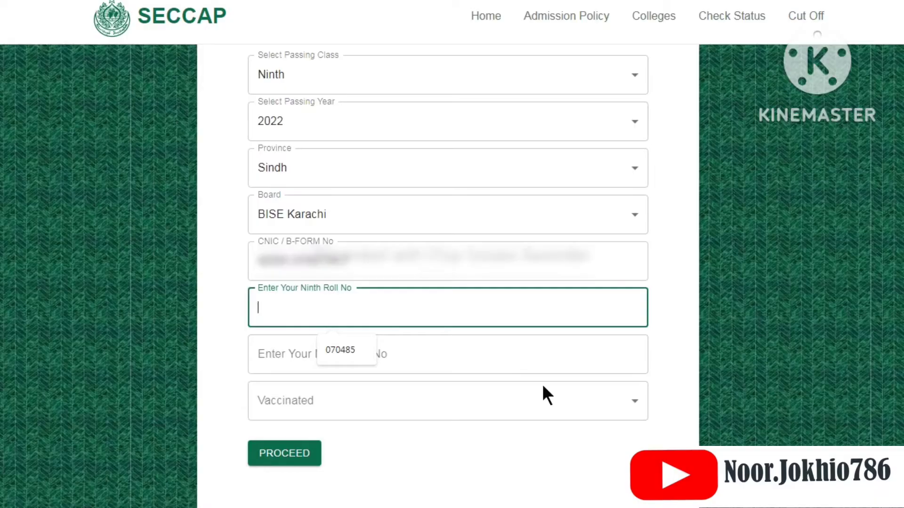
pyautogui.click(347, 351)
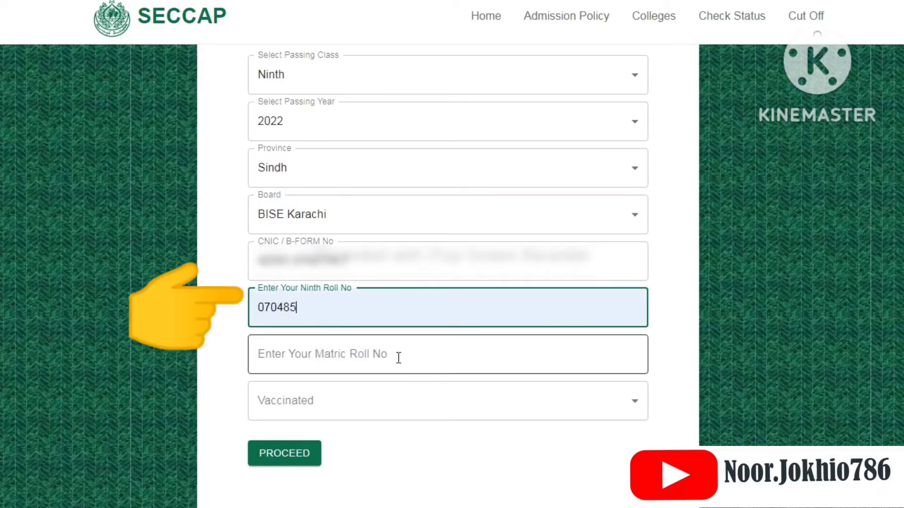
pyautogui.click(434, 364)
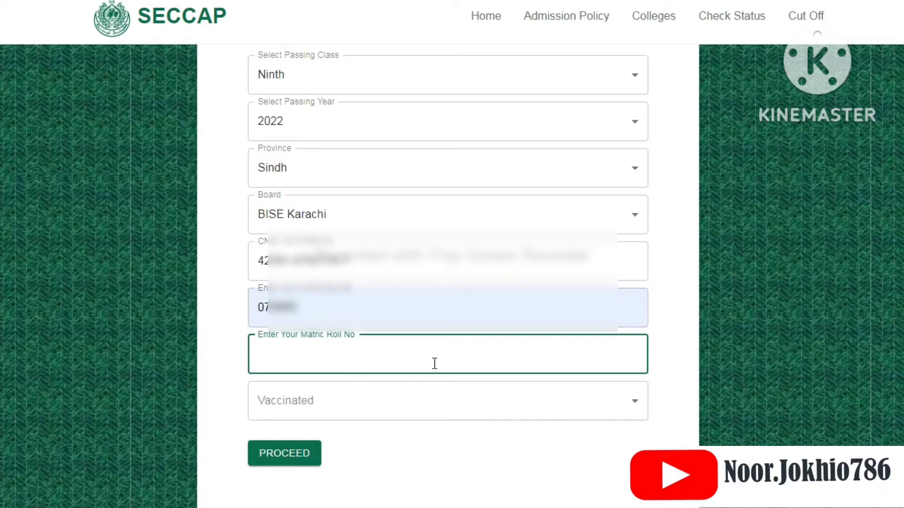
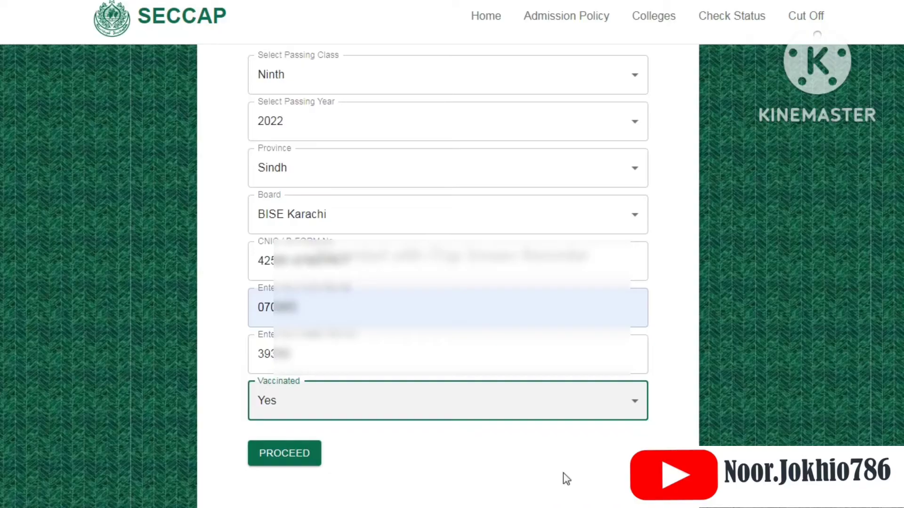
pyautogui.click(296, 453)
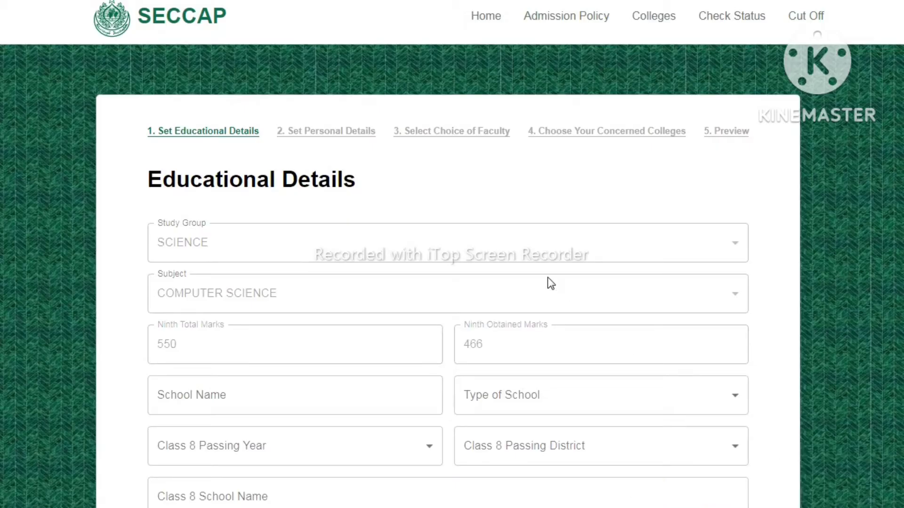
# Enter The Scholar Academy as the school name, with school type GOVERNMENT and Class 8 passing year 2021
pyautogui.scroll(-1, 549, 241)
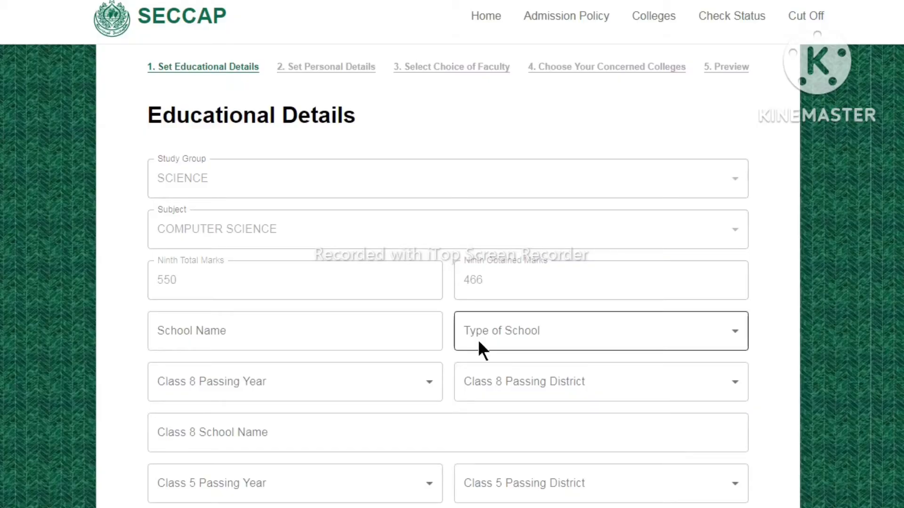
pyautogui.scroll(-2, 640, 455)
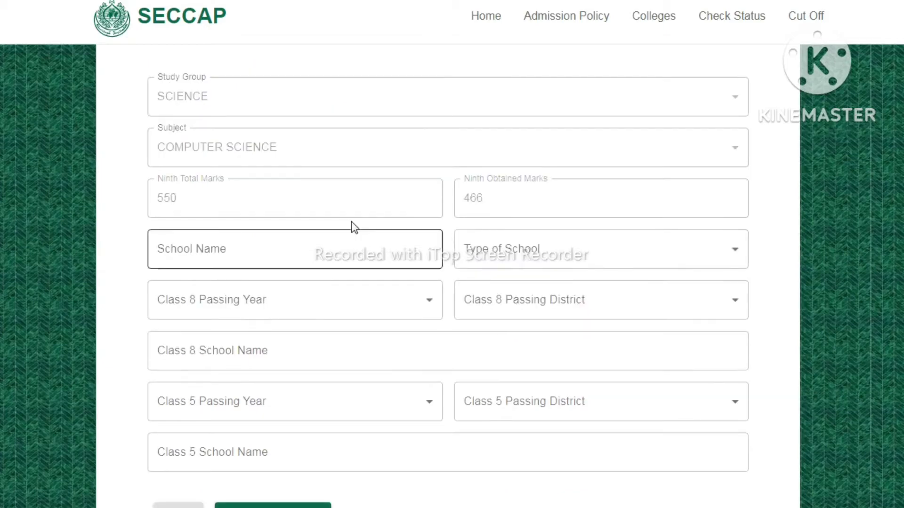
pyautogui.click(319, 242)
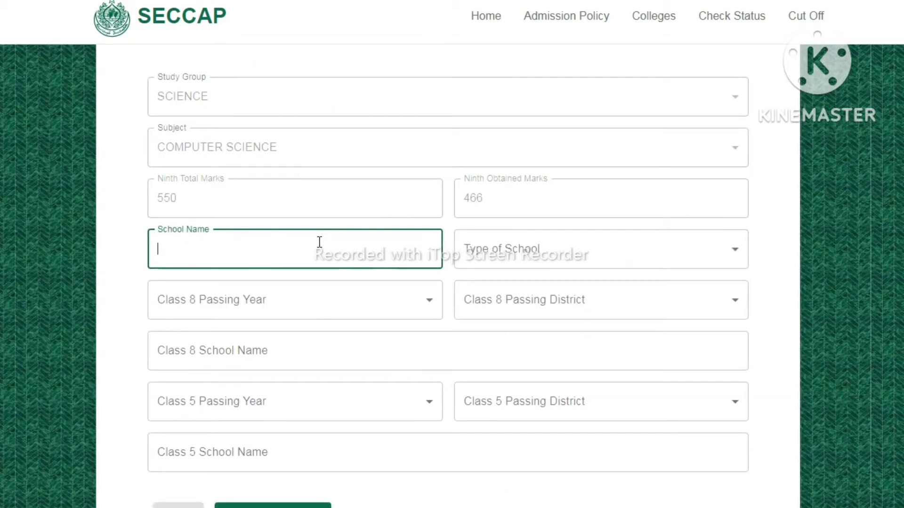
pyautogui.write('The s')
pyautogui.press('BackSpace')
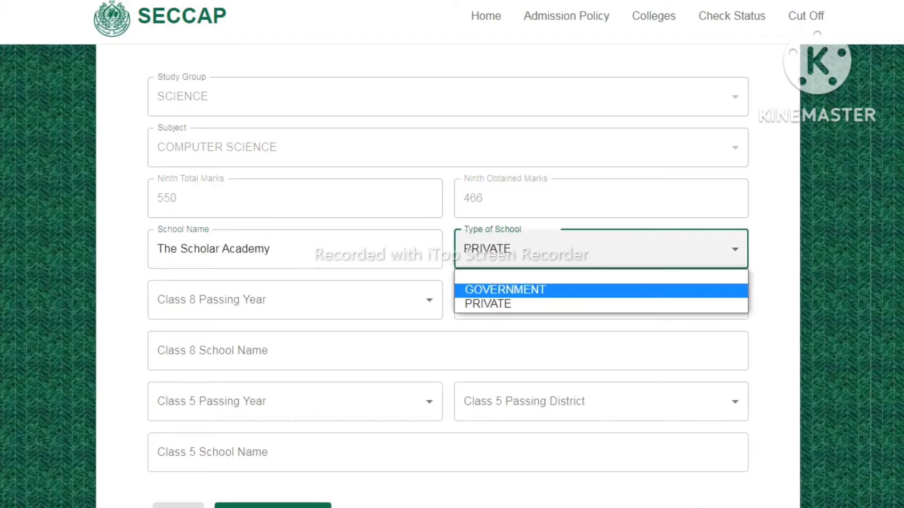
pyautogui.click(571, 292)
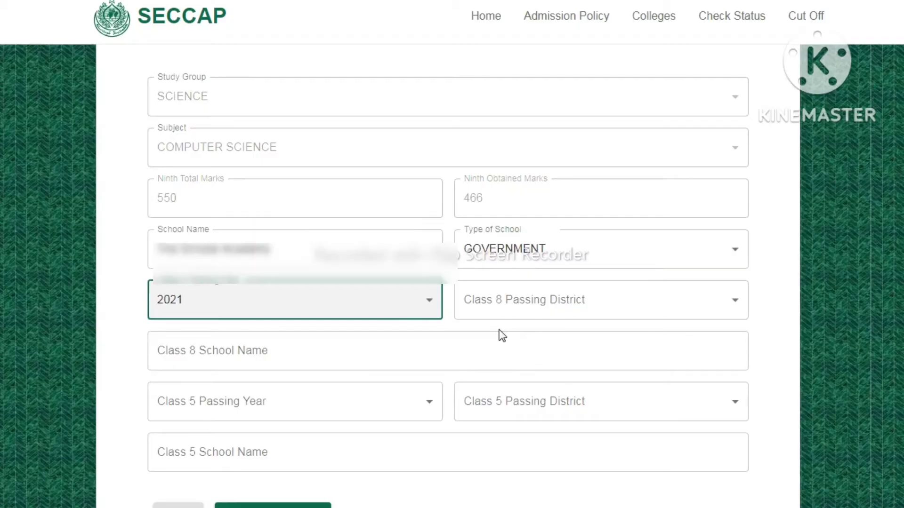
# Set the Class 8 passing district to KARACHI MALIR and copy the school name The Scholar Academy into the Class 8 school name
pyautogui.click(530, 302)
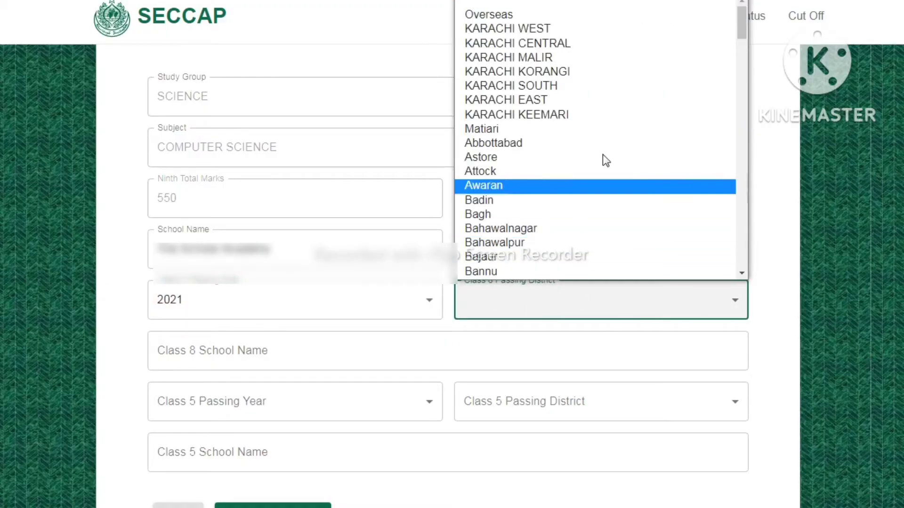
pyautogui.click(578, 57)
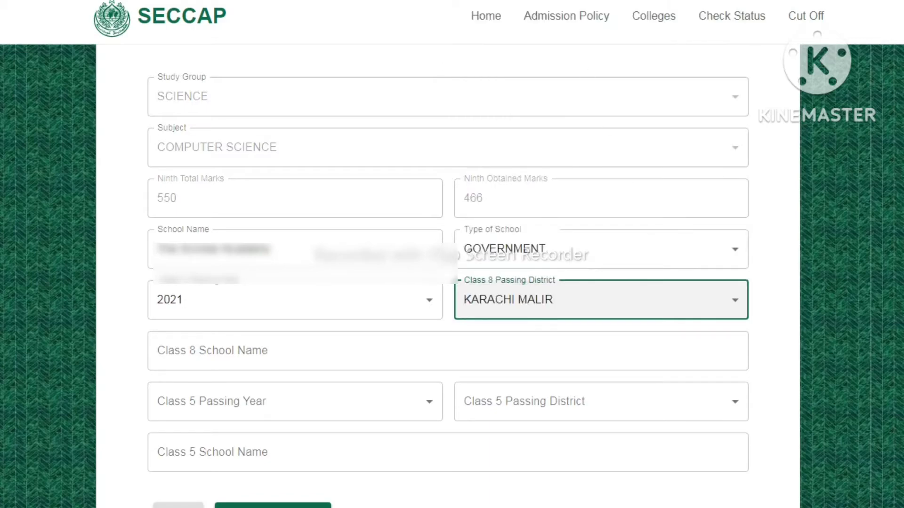
pyautogui.scroll(-3, 738, 205)
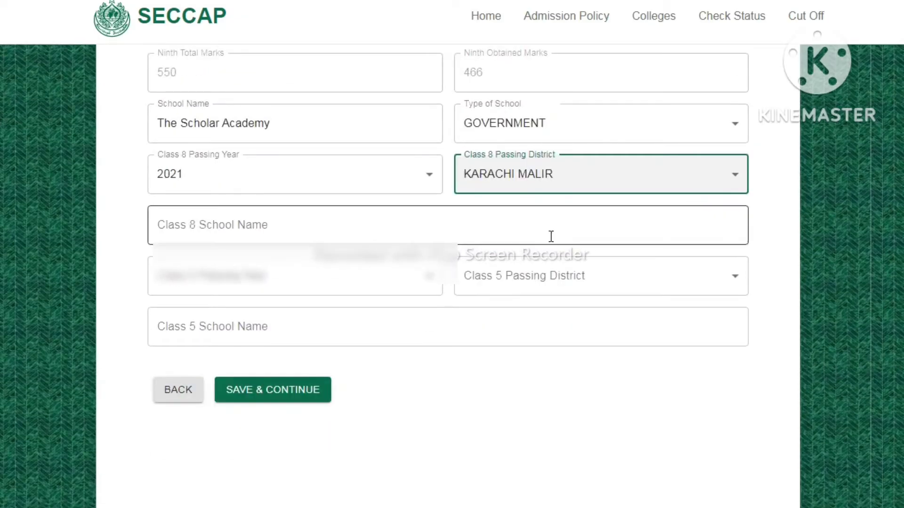
pyautogui.click(438, 220)
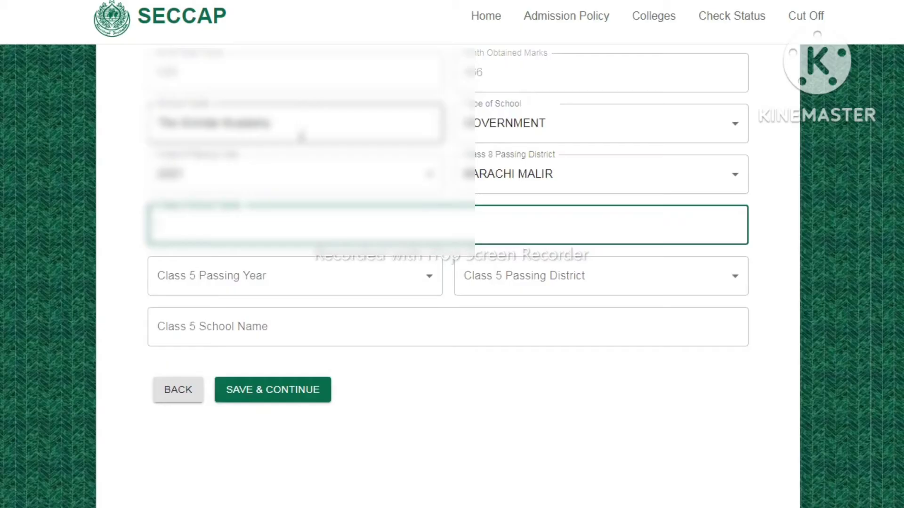
pyautogui.click(302, 133)
pyautogui.hotkey('ctrl', 'a')
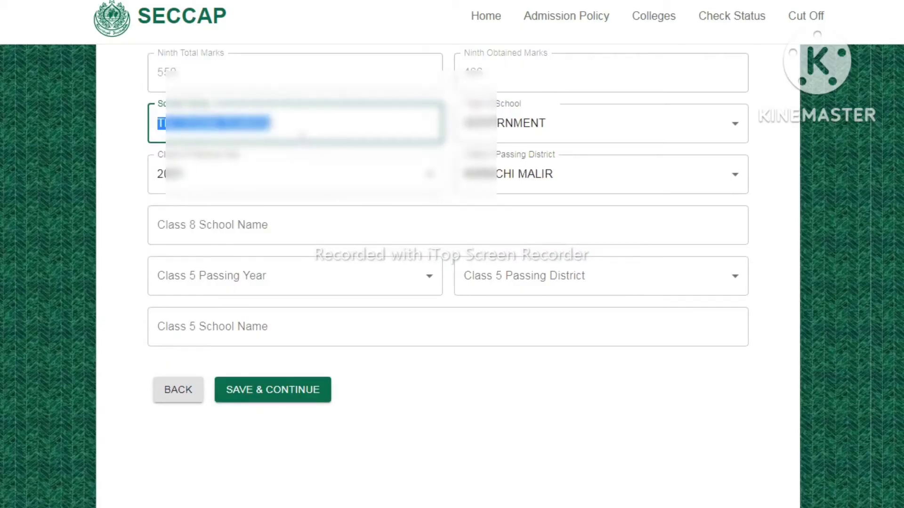
pyautogui.click(242, 226)
pyautogui.write('The Scholar Academy')
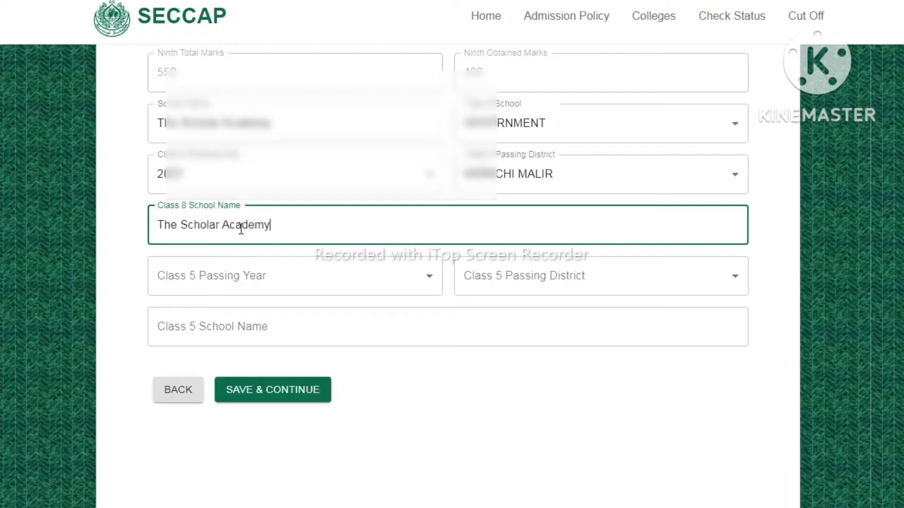
# Set the Class 5 passing year to 2018, district KARACHI MALIR and school name The Scholar Academy, and save the educational details
pyautogui.click(423, 276)
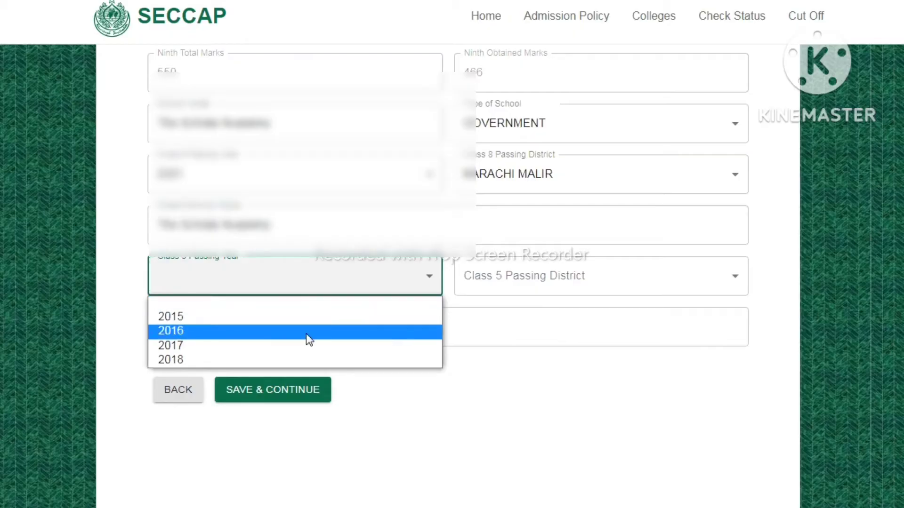
pyautogui.click(298, 360)
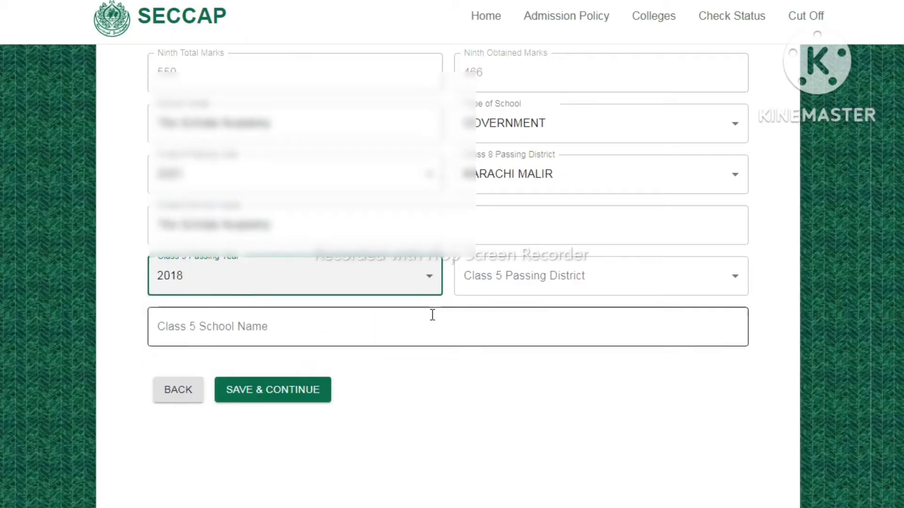
pyautogui.click(524, 278)
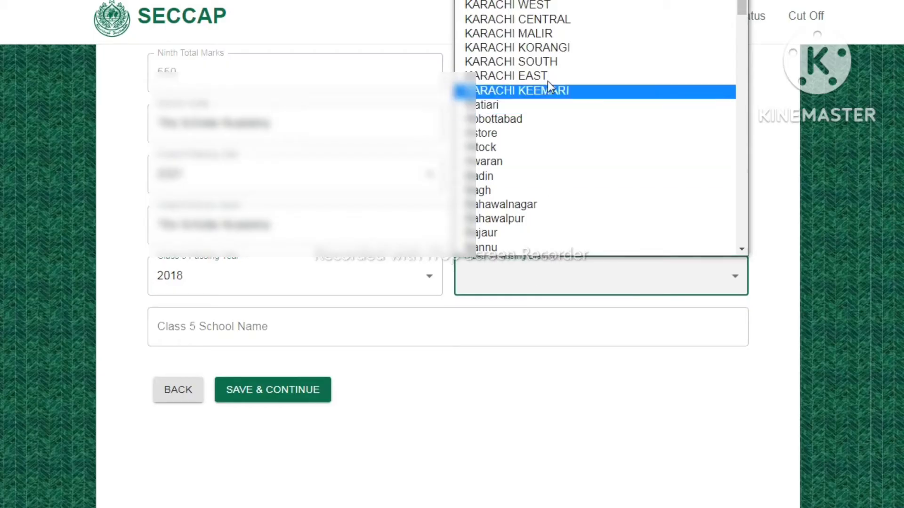
pyautogui.click(570, 36)
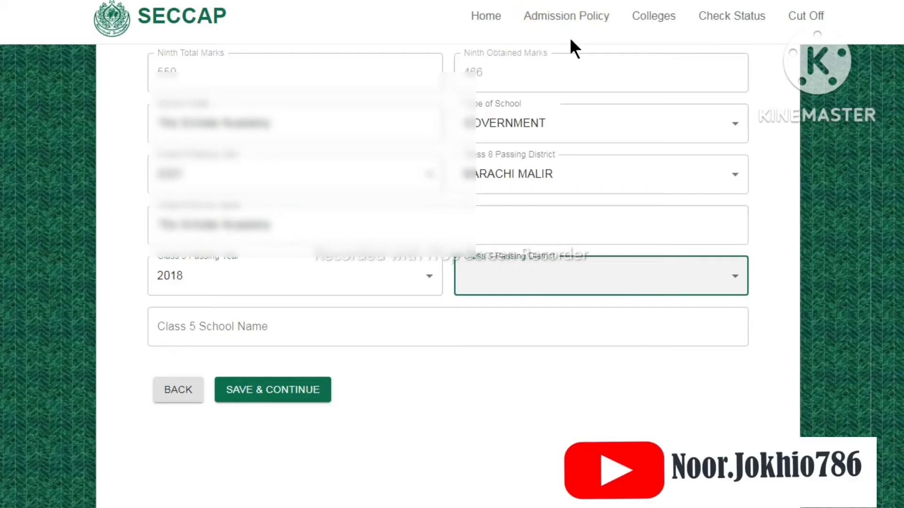
pyautogui.click(349, 314)
pyautogui.write('The Scholar Academy')
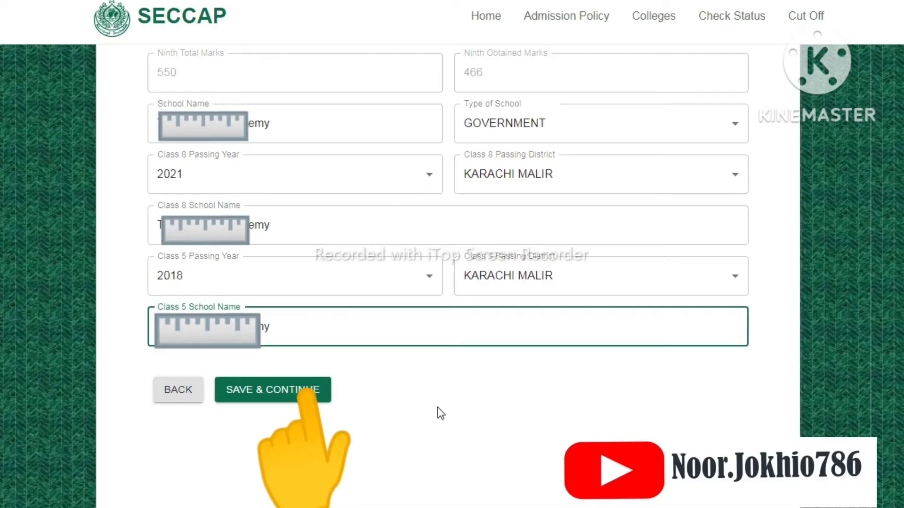
pyautogui.click(247, 386)
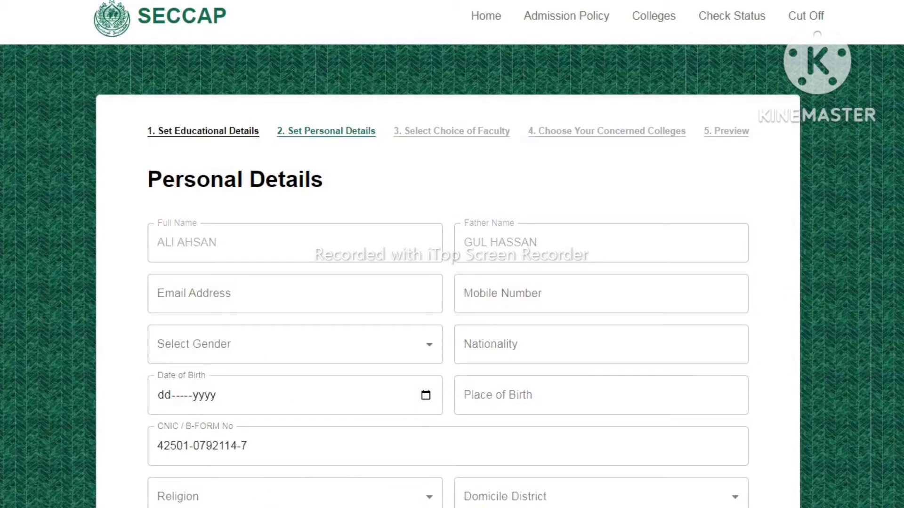
# Enter the e-mail address, mobile number, gender Male, nationality Pakistani, date of birth and Karachi as the place of birth
pyautogui.scroll(-1, 452, 254)
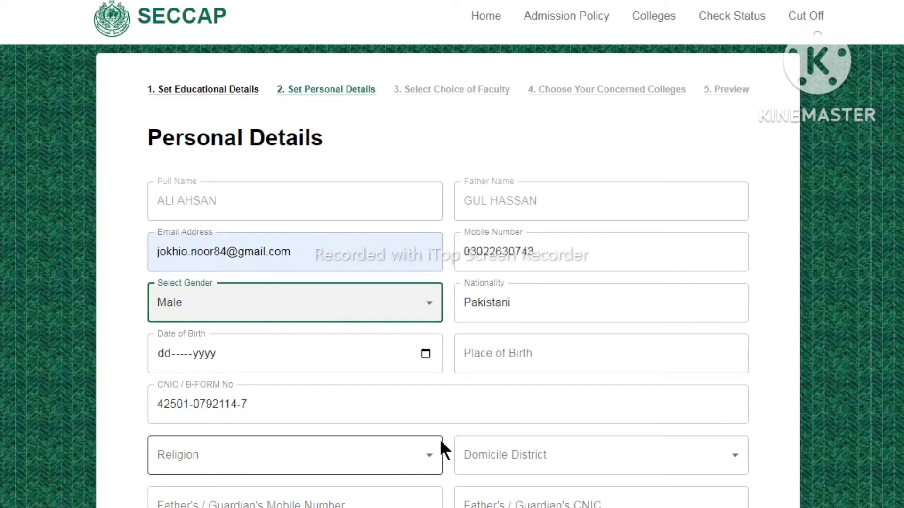
pyautogui.click(337, 361)
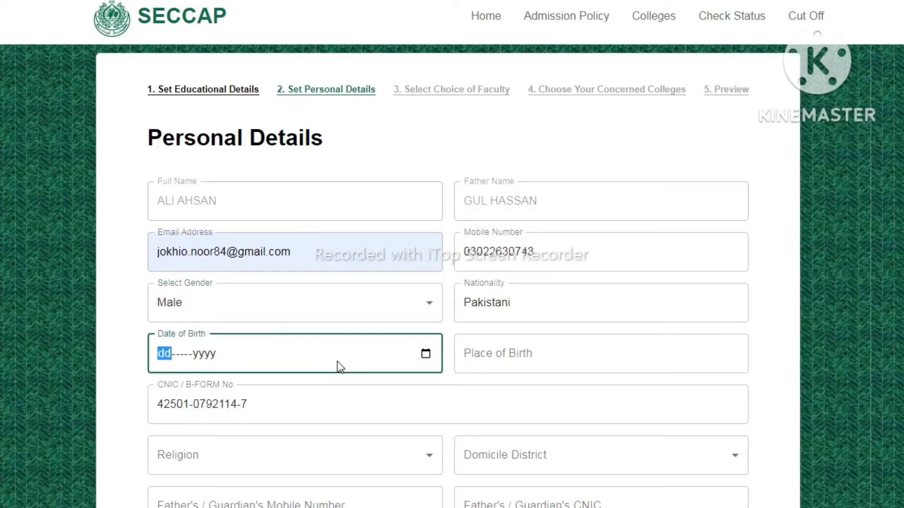
pyautogui.click(425, 354)
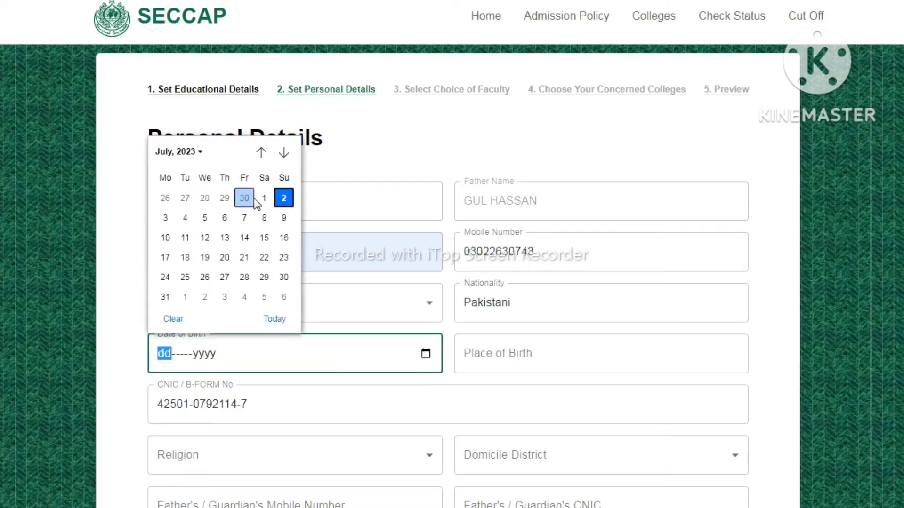
pyautogui.click(191, 155)
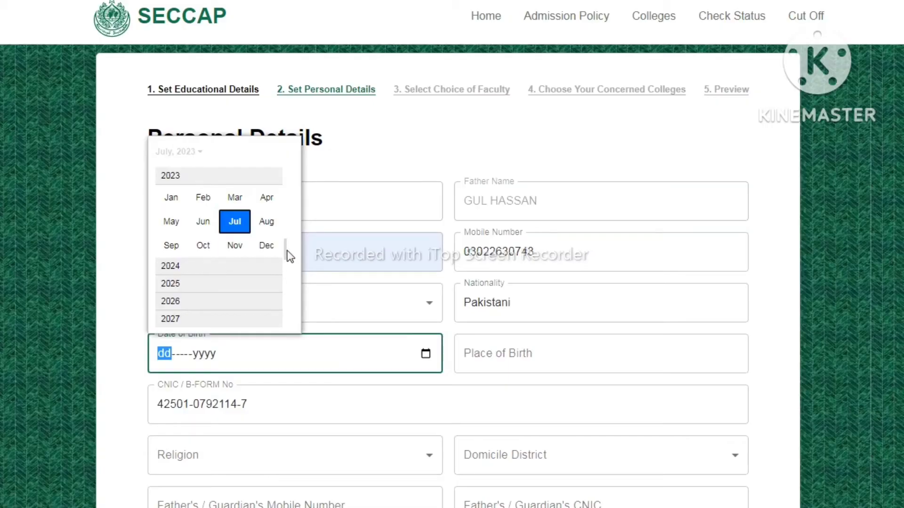
pyautogui.scroll(-1, 293, 278)
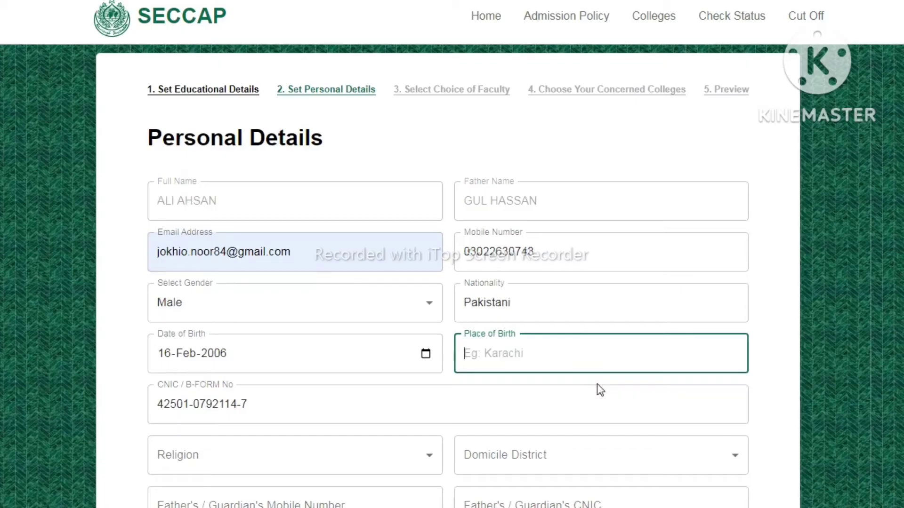
pyautogui.write('Karachi')
# Set the applicant's religion to Islam and the domicile district to KARACHI MALIR
pyautogui.click(405, 442)
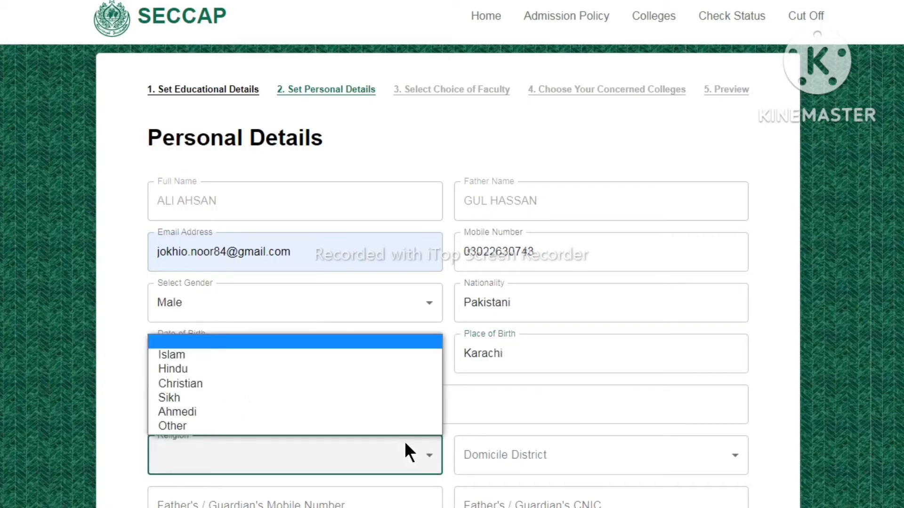
pyautogui.click(263, 362)
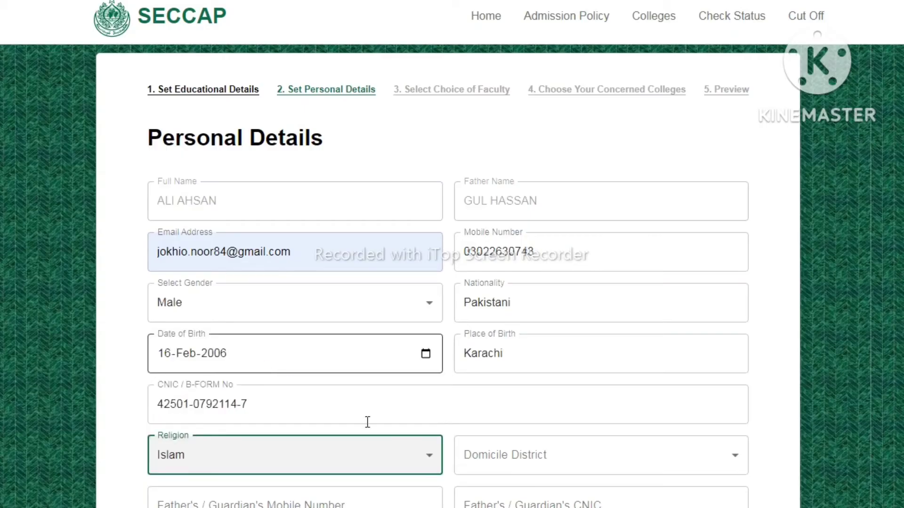
pyautogui.click(537, 459)
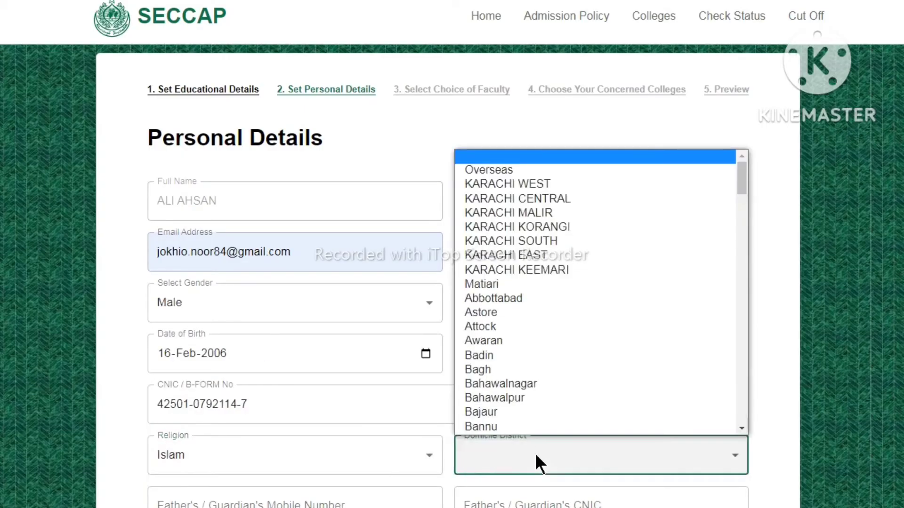
pyautogui.click(547, 212)
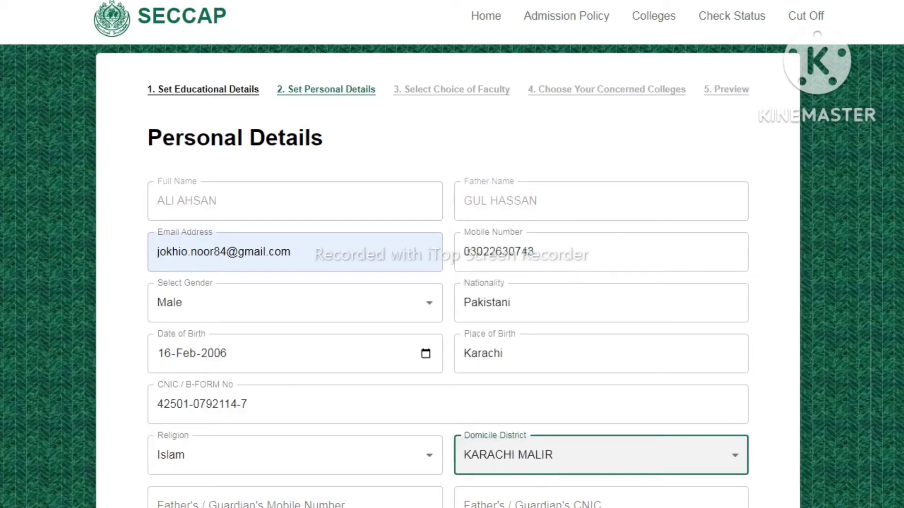
# Enter the father's / guardian's mobile number and CNIC in the personal details
pyautogui.scroll(-4, 447, 283)
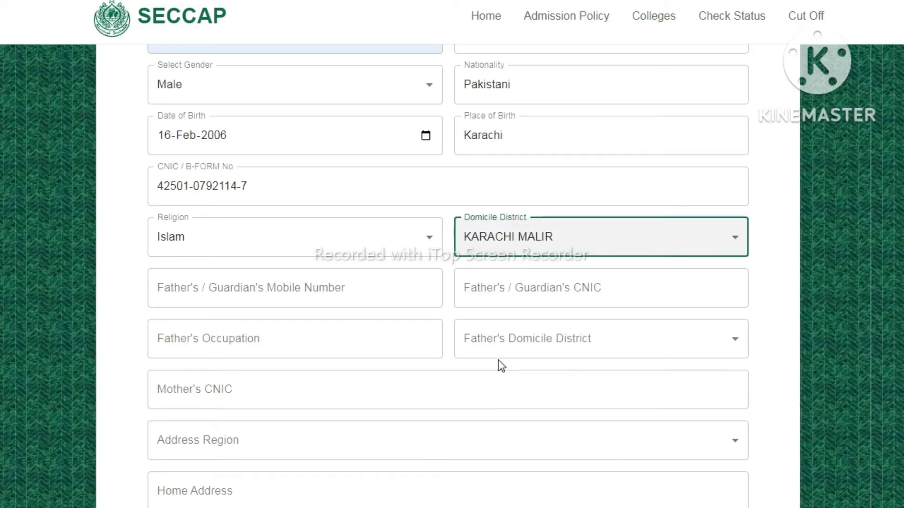
pyautogui.click(385, 286)
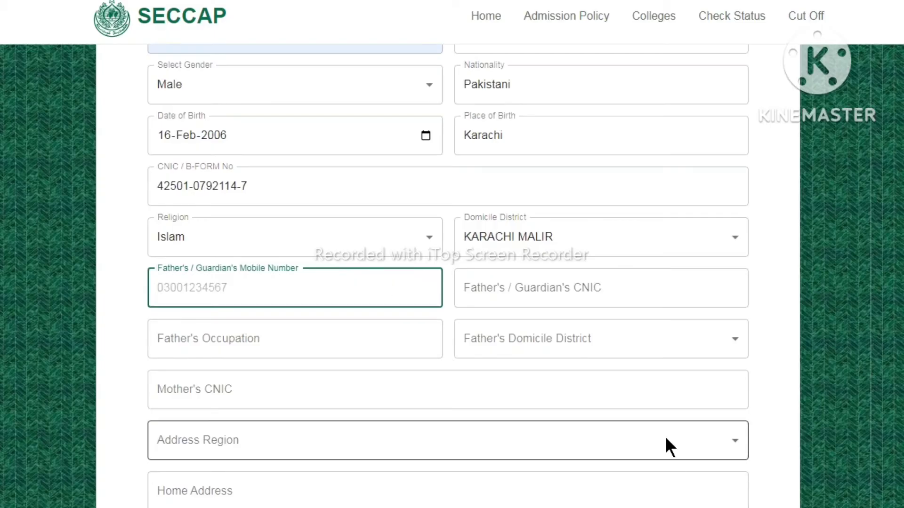
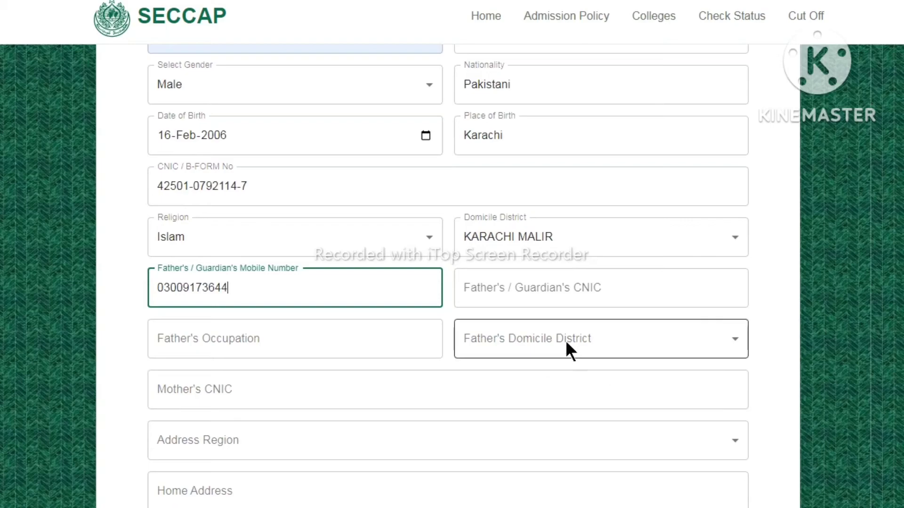
pyautogui.click(540, 298)
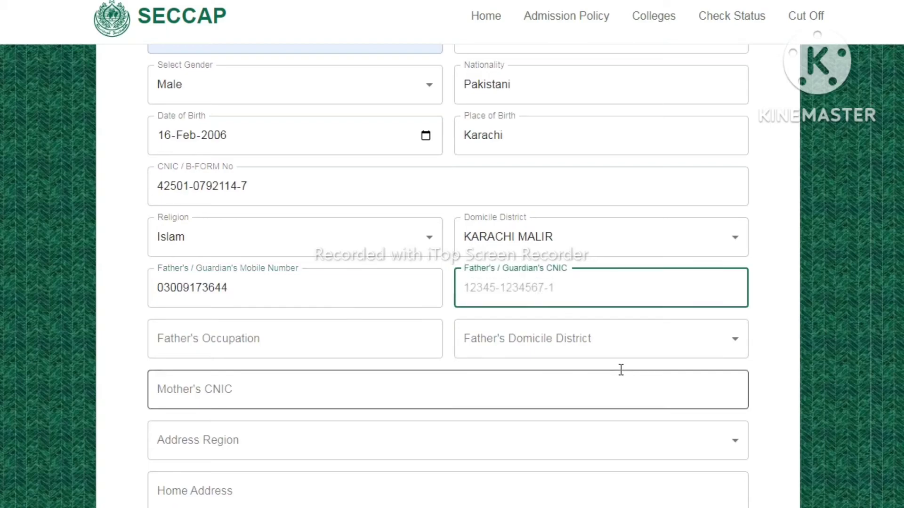
pyautogui.hotkey('ctrl', 'v')
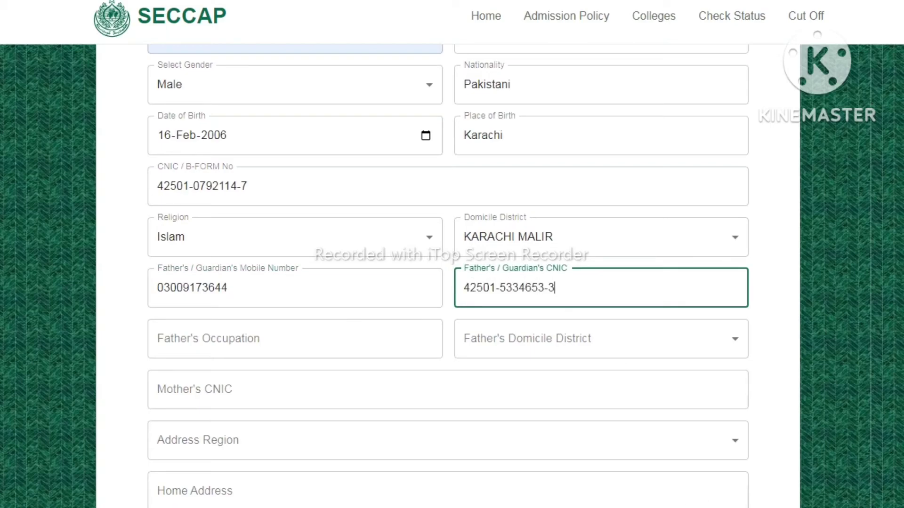
# Enter Goverment Employee as the father's occupation and set the father's domicile district to KARACHI MALIR
pyautogui.click(310, 333)
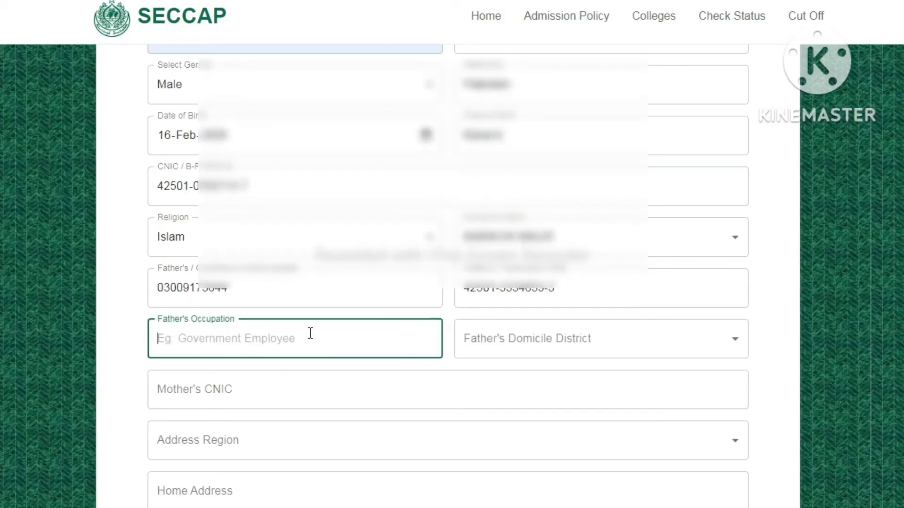
pyautogui.write('G')
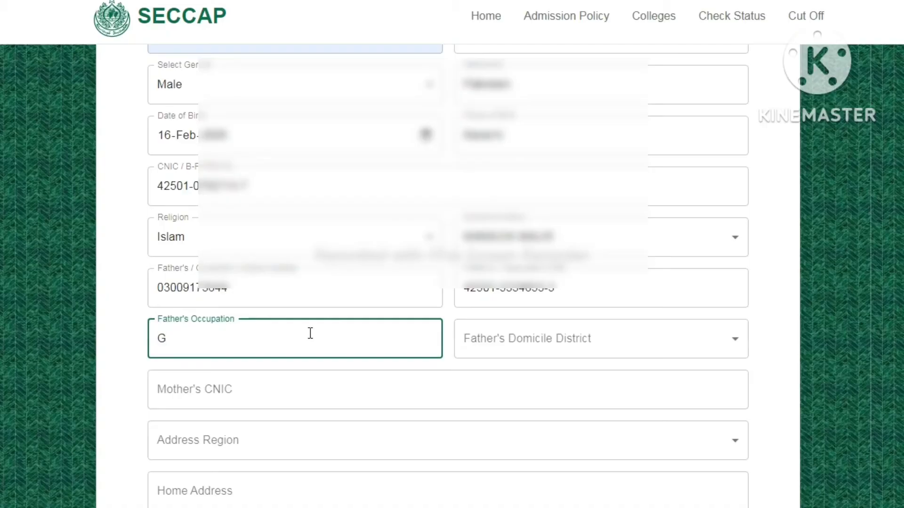
pyautogui.write('overment Emp')
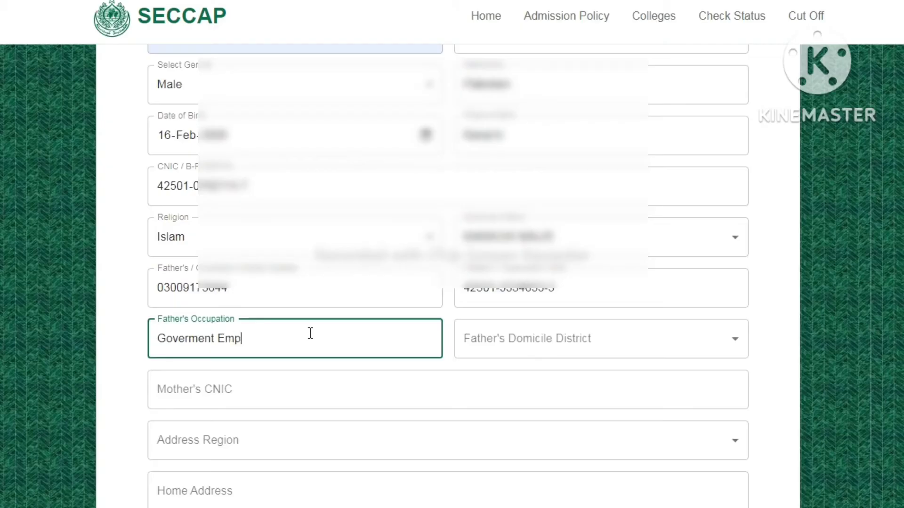
pyautogui.write('loyee')
pyautogui.click(492, 336)
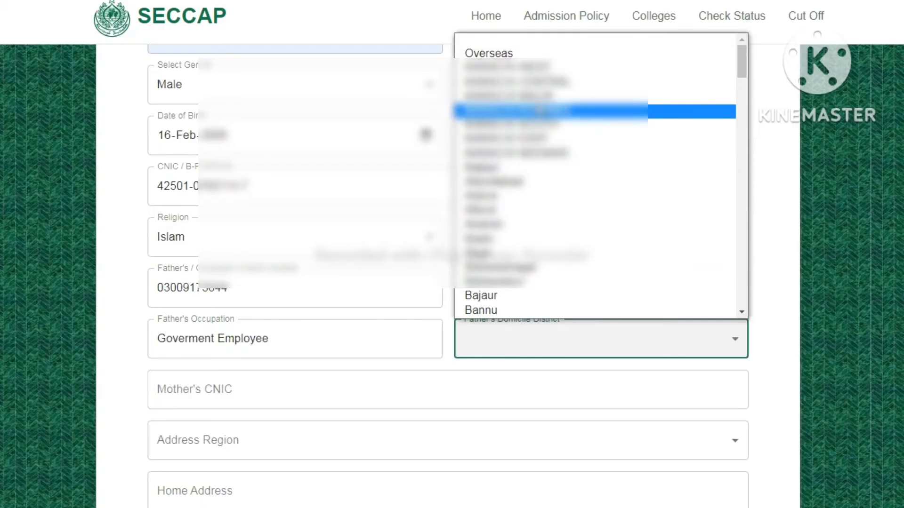
pyautogui.click(535, 94)
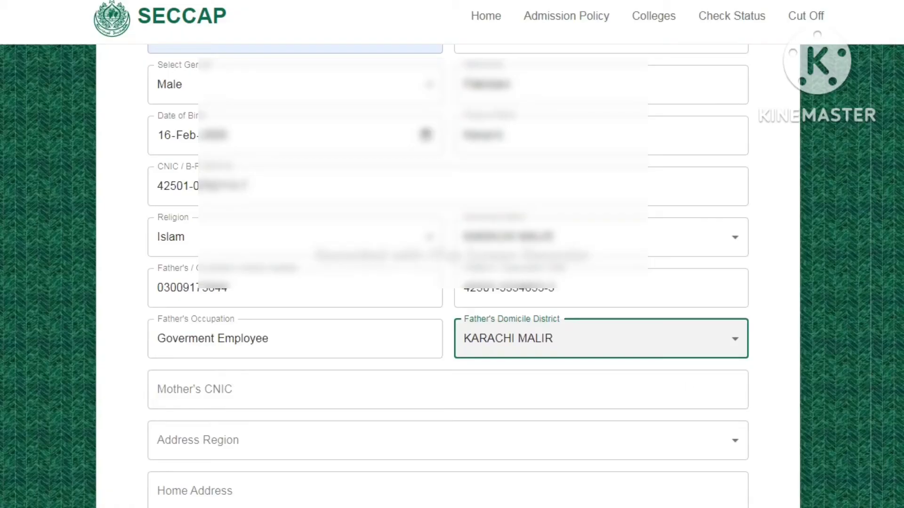
# Enter the mother's CNIC and set the address region to KARACHI
pyautogui.scroll(-3, 698, 301)
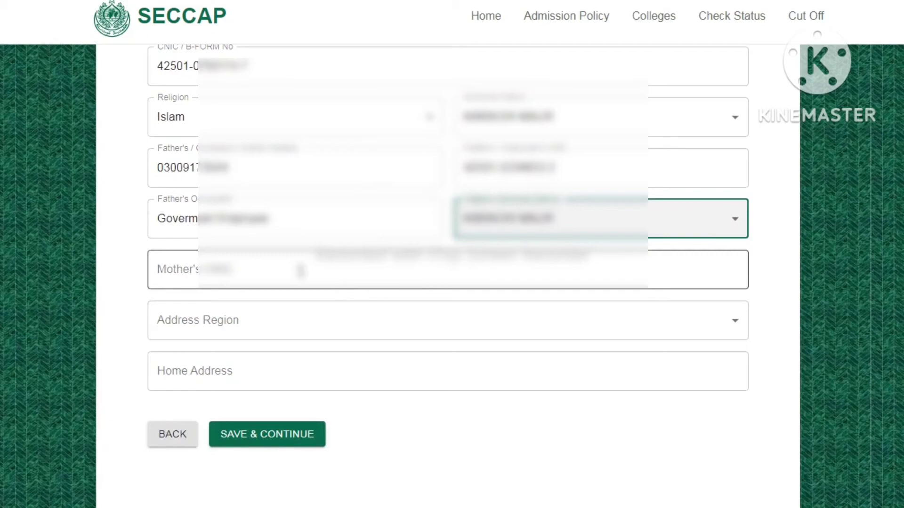
pyautogui.click(300, 271)
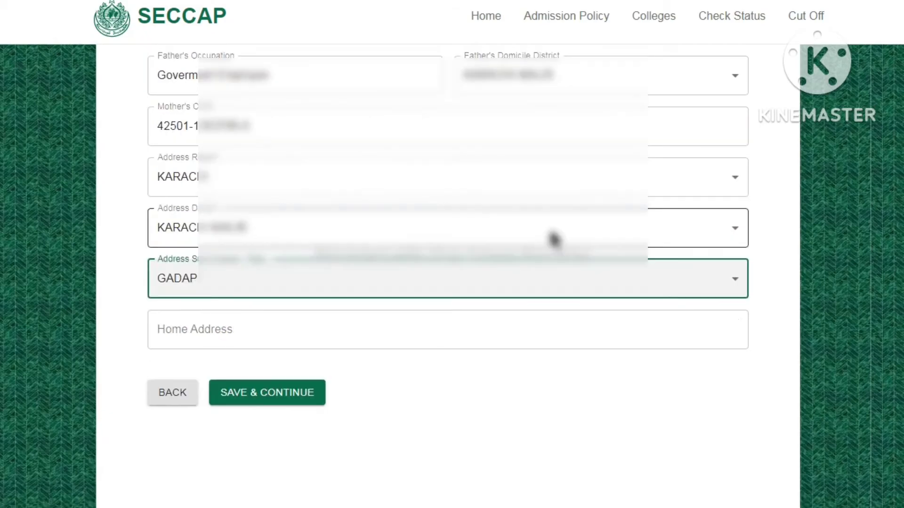
# Set the address district to KARACHI SOUTH and the address sub division / town to KARACHI CANTONMENT
pyautogui.click(551, 238)
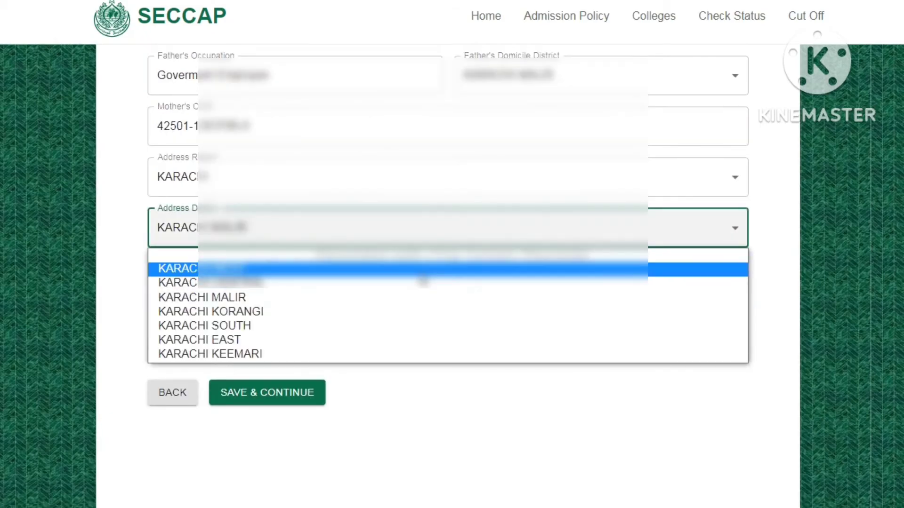
pyautogui.click(377, 325)
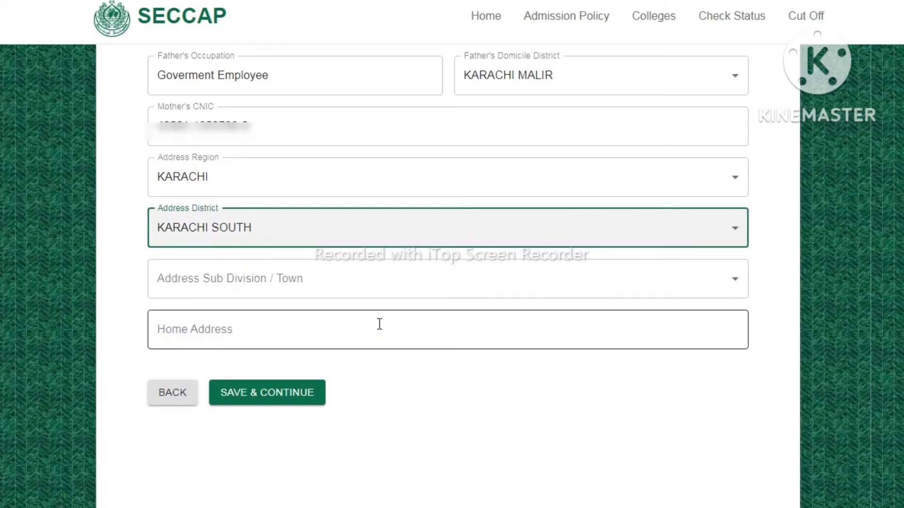
pyautogui.click(346, 279)
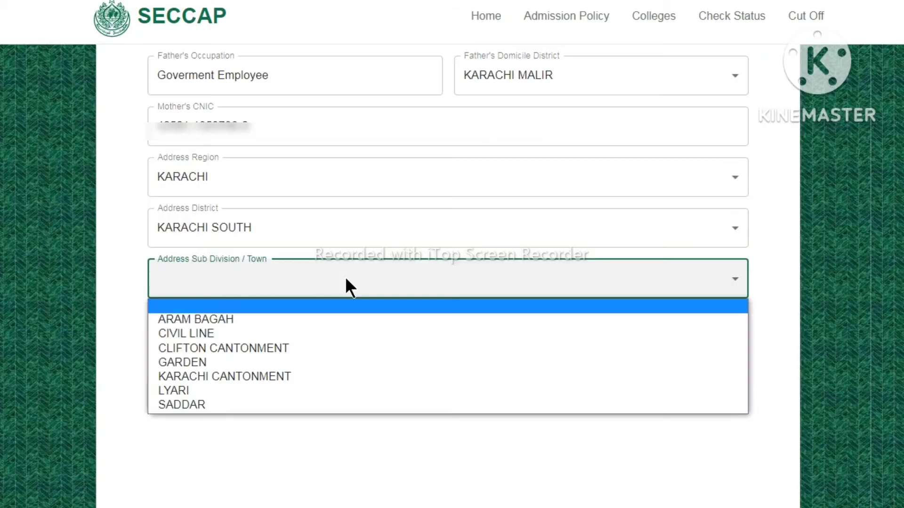
pyautogui.click(328, 376)
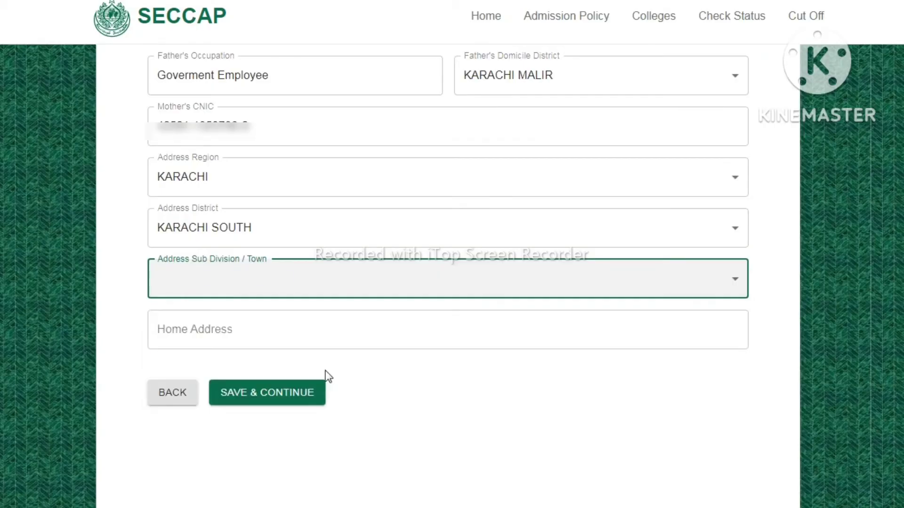
# Fill in the home address, set the address district to KARACHI MALIR and the town to GADAP, and save the personal details
pyautogui.click(303, 334)
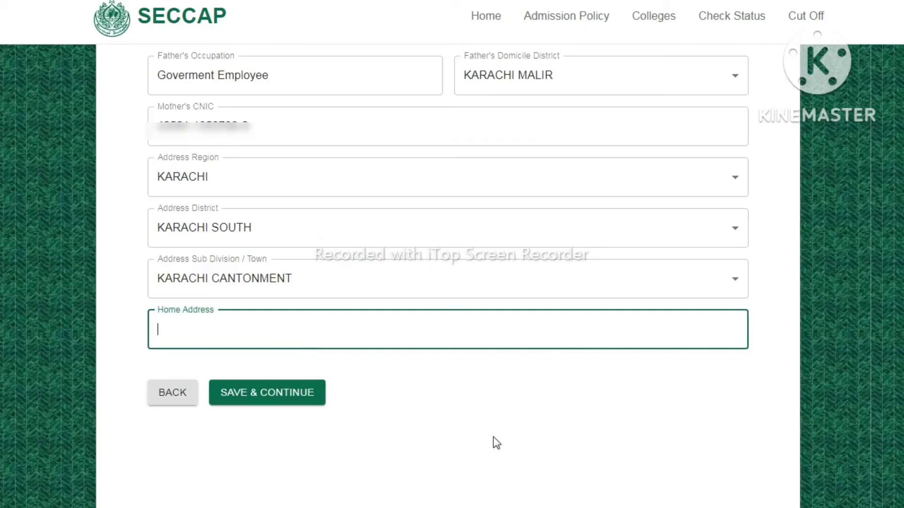
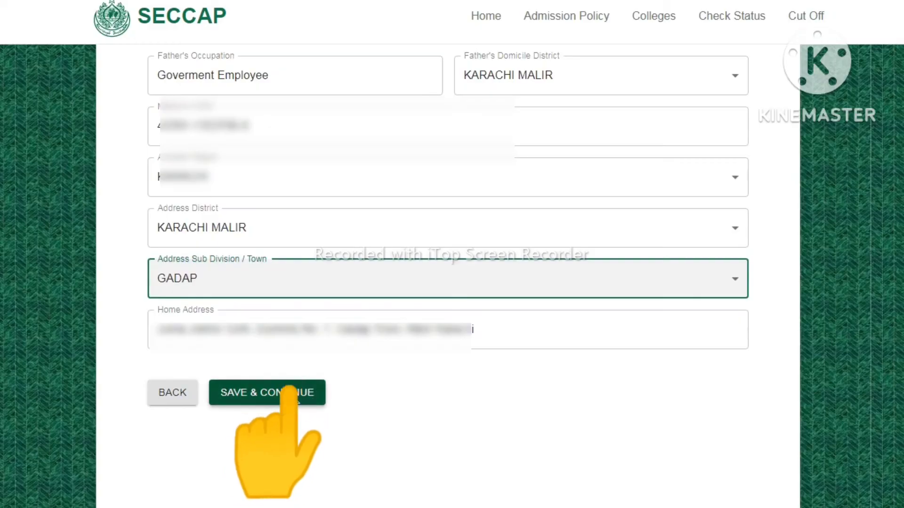
pyautogui.click(316, 394)
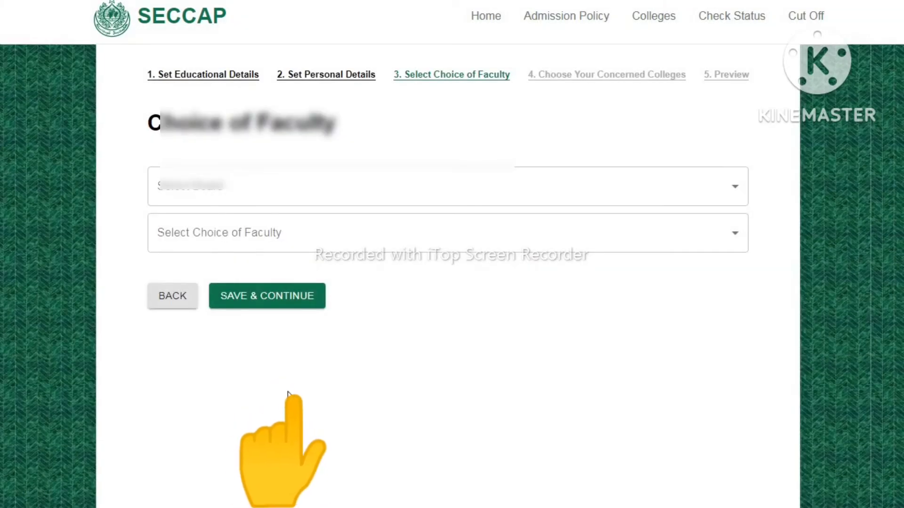
# Set the board to KARACHI and the choice of faculty to COMPUTER SCIENCE, and save the faculty choice
pyautogui.click(538, 188)
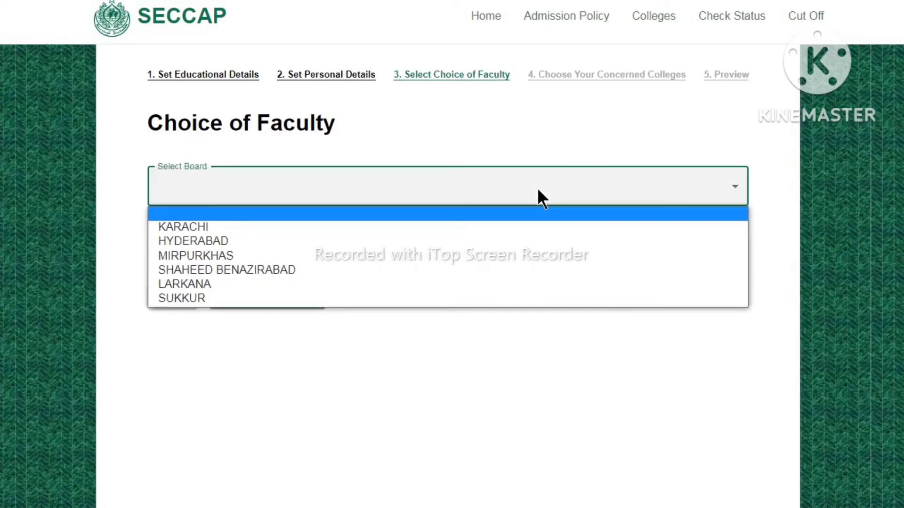
pyautogui.click(524, 229)
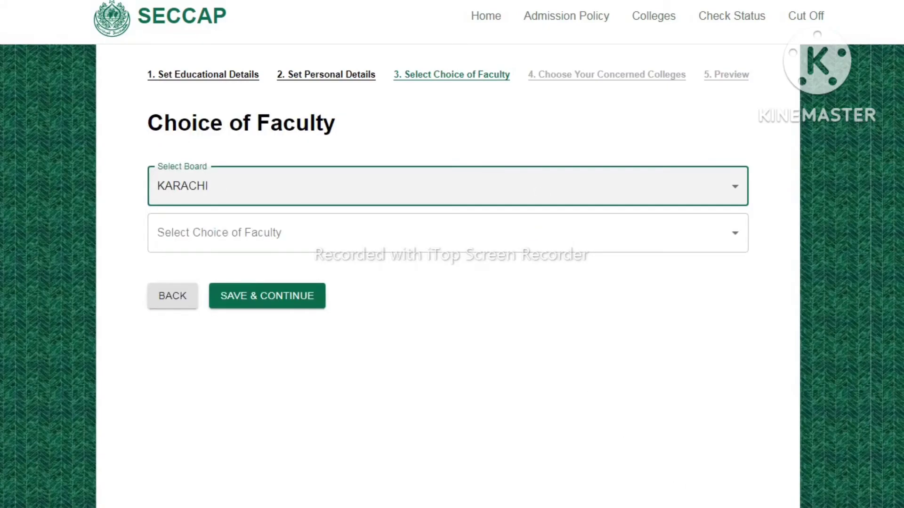
pyautogui.click(591, 233)
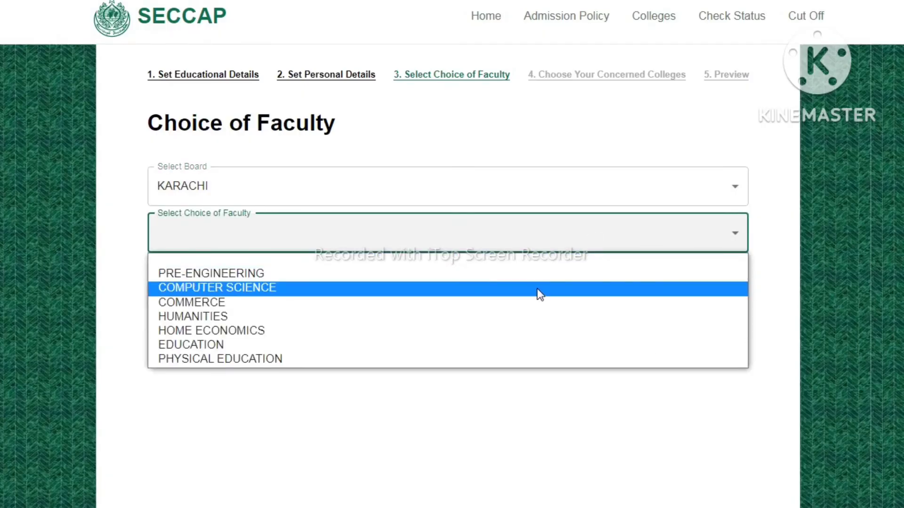
pyautogui.click(541, 289)
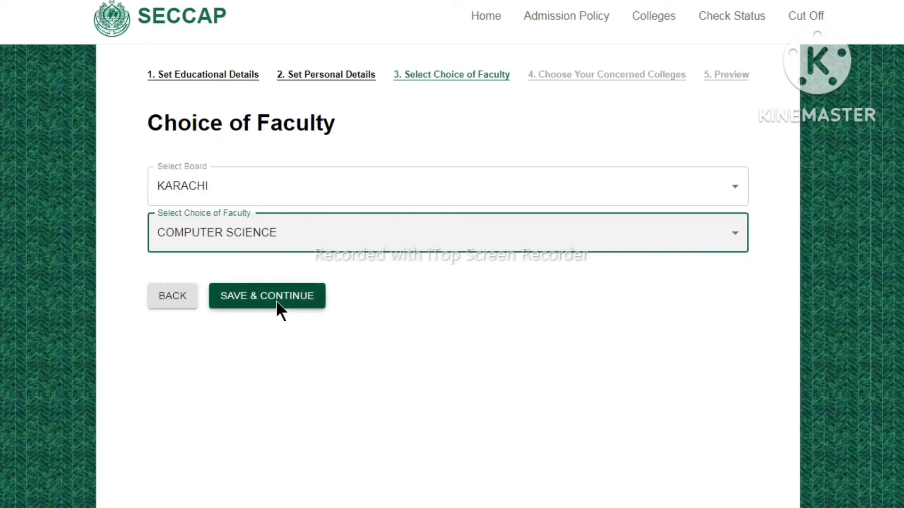
pyautogui.click(332, 241)
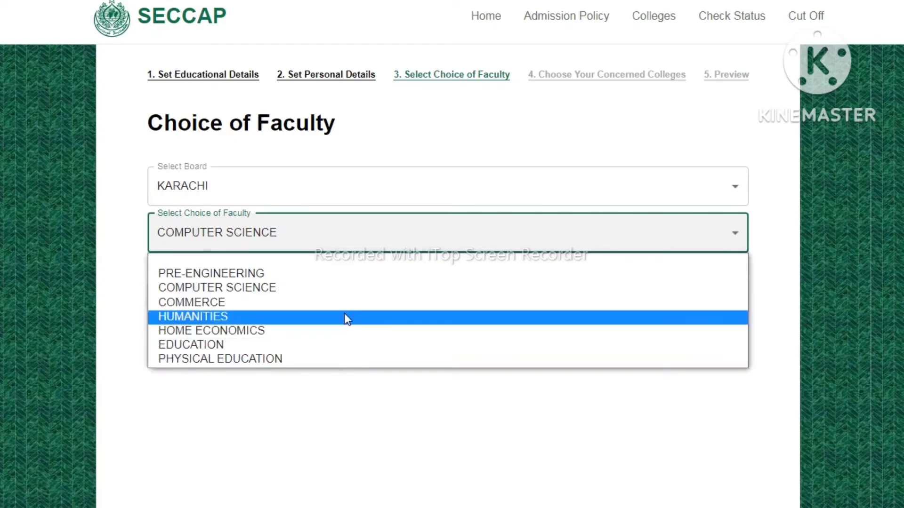
pyautogui.click(443, 227)
pyautogui.click(443, 227)
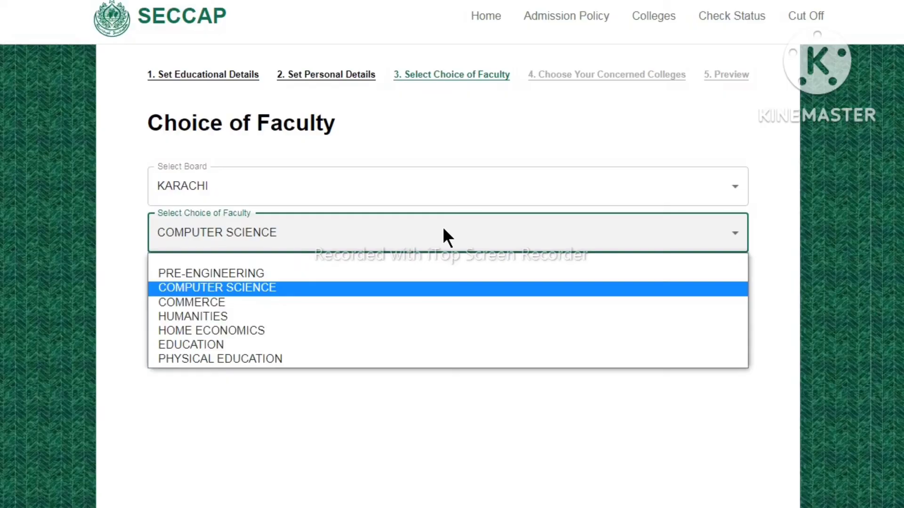
pyautogui.click(374, 291)
pyautogui.click(269, 293)
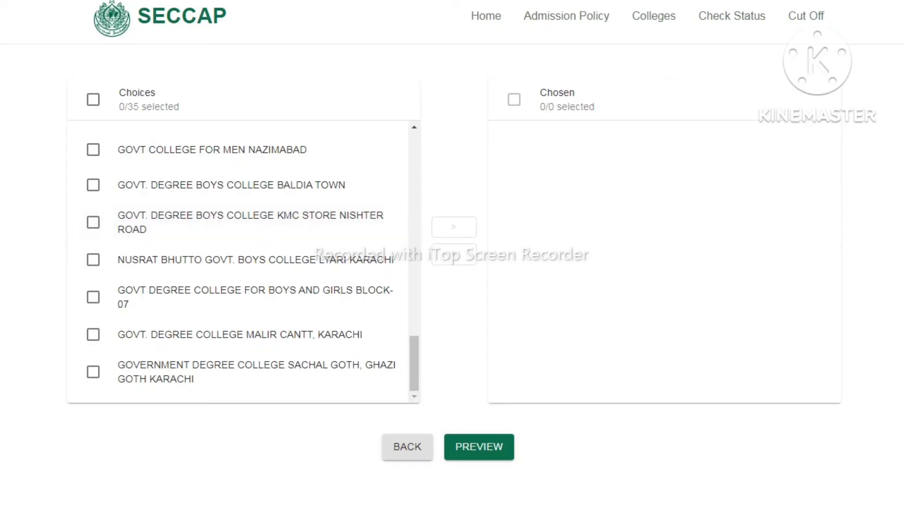
# Add five colleges, including Govt. Degree College Malir Cantt and Adamjee Govt. Science College, to the chosen list and open the application preview
pyautogui.click(482, 444)
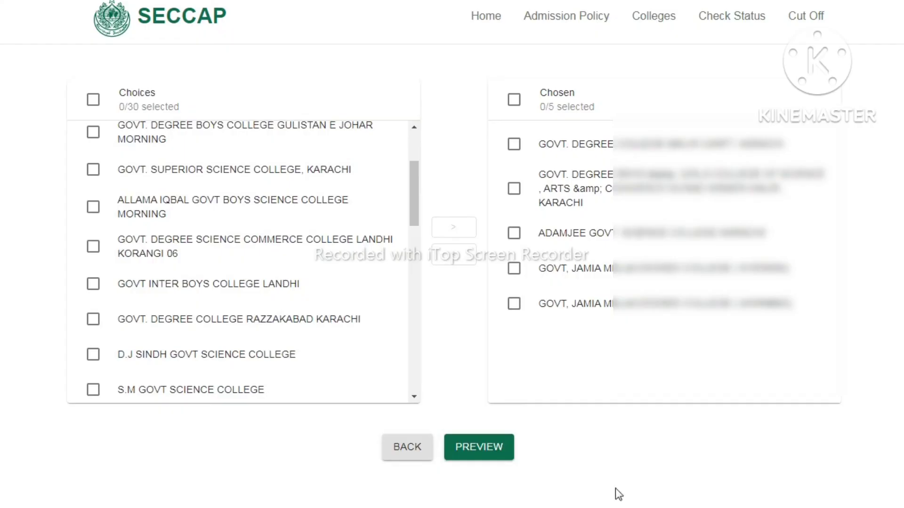
pyautogui.click(480, 448)
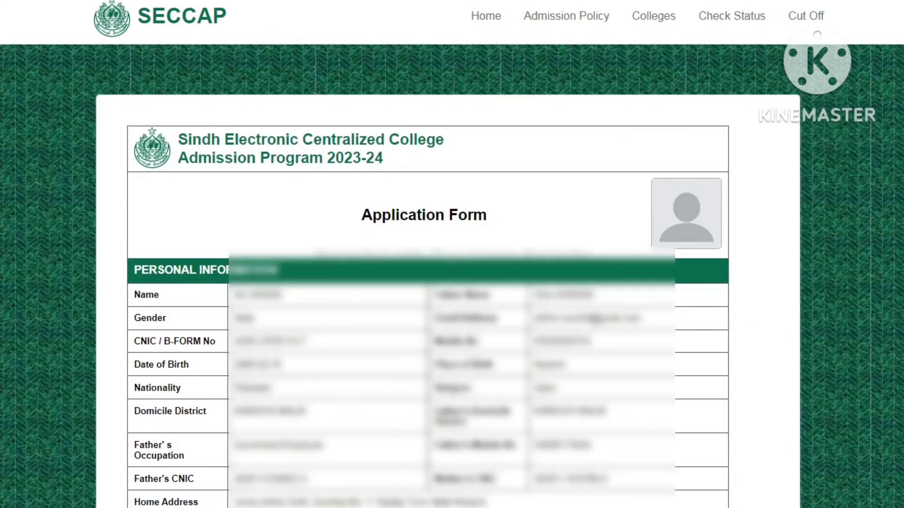
# Review the previewed application form, submit the application, and save the form as a PDF file
pyautogui.scroll(-2, 791, 365)
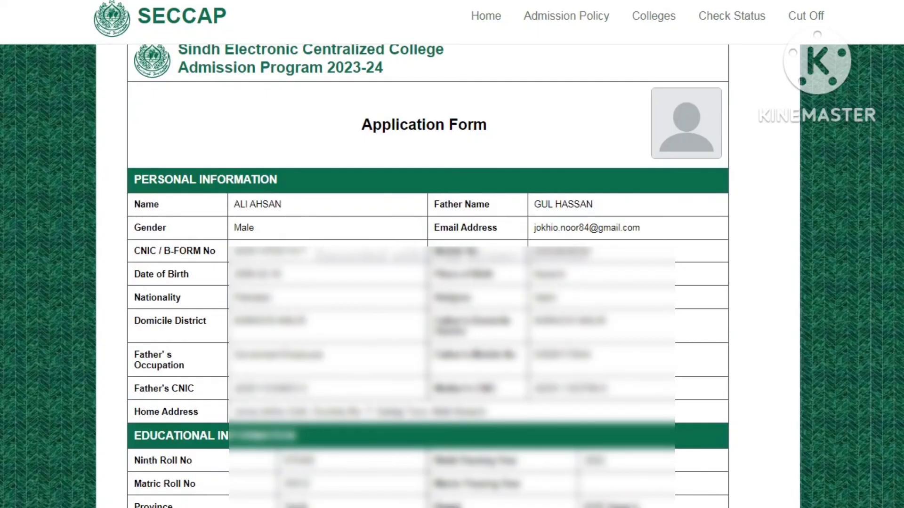
pyautogui.scroll(-9, 667, 480)
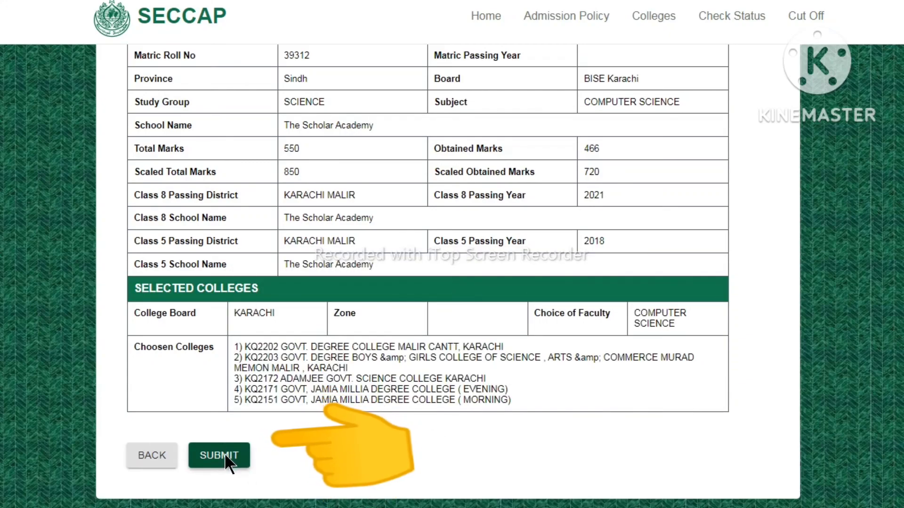
pyautogui.click(225, 455)
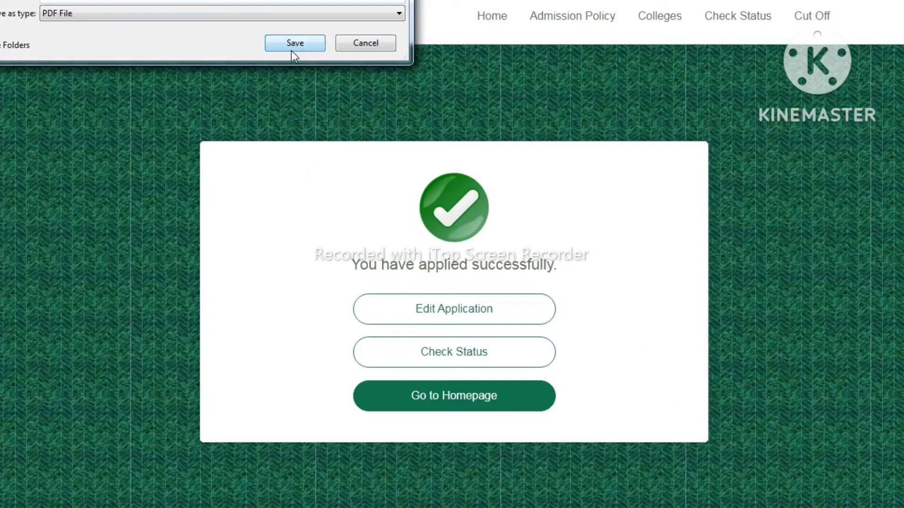
pyautogui.click(290, 49)
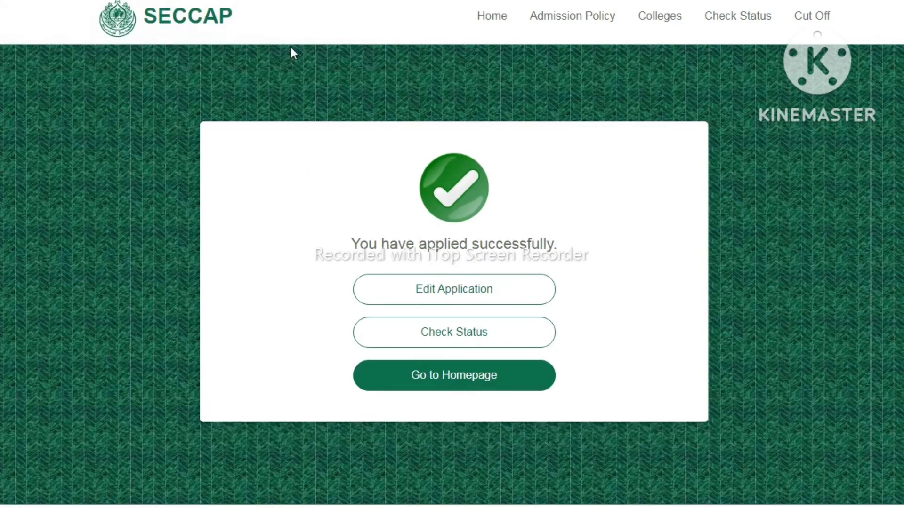
# Open the application status check and its CNIC / B-FORM number field for entry
pyautogui.click(490, 331)
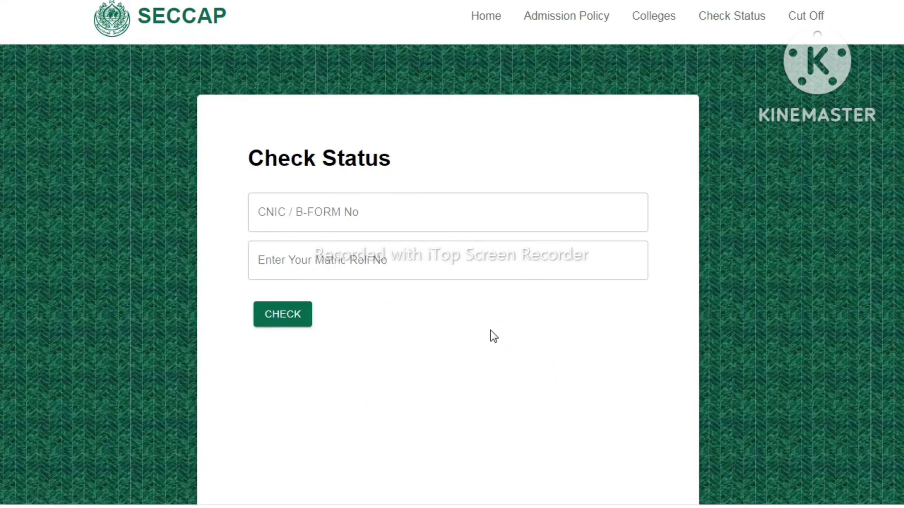
pyautogui.click(408, 230)
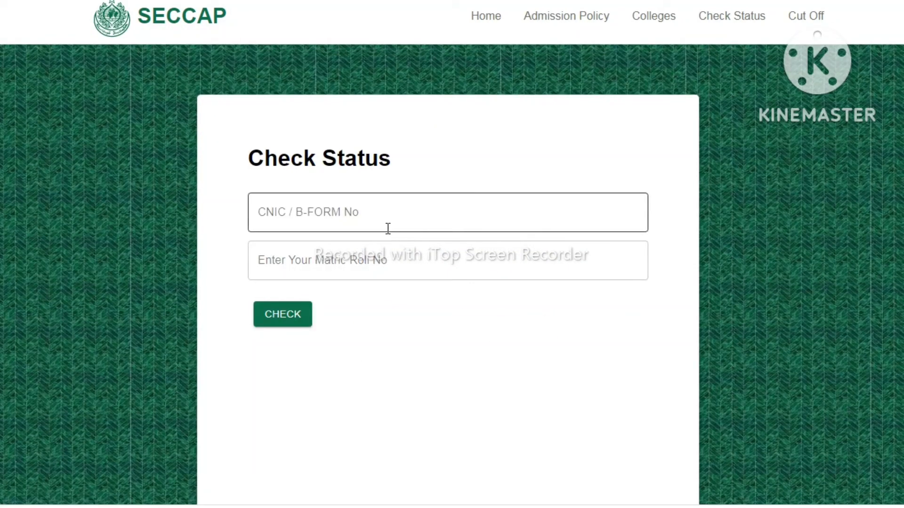